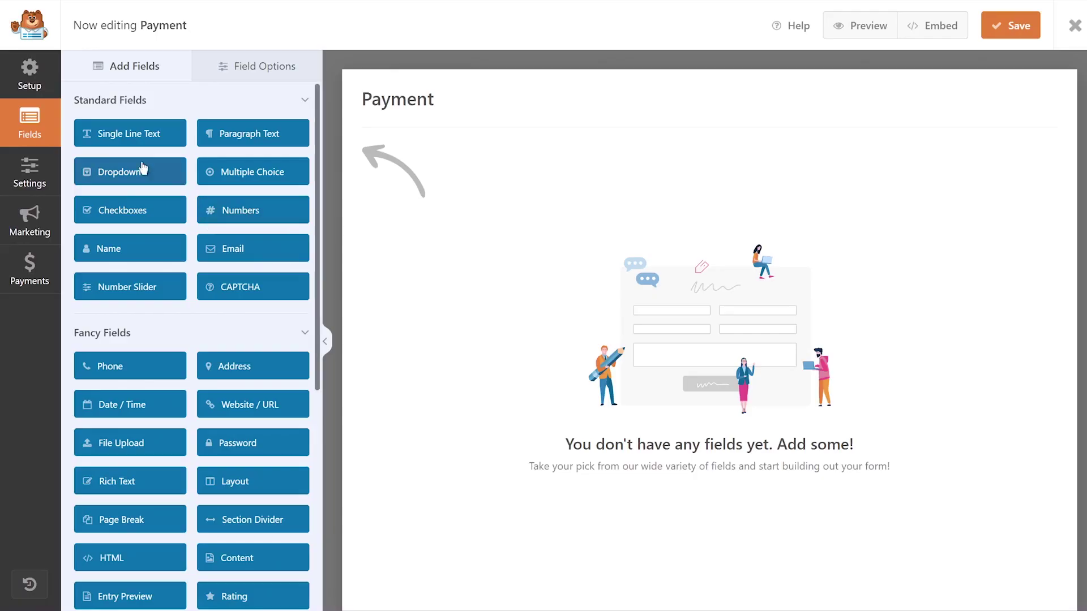
- Drop a Single Line Text field into the Payment form, then scroll through the WPForms website
drag(92, 137, 423, 177)
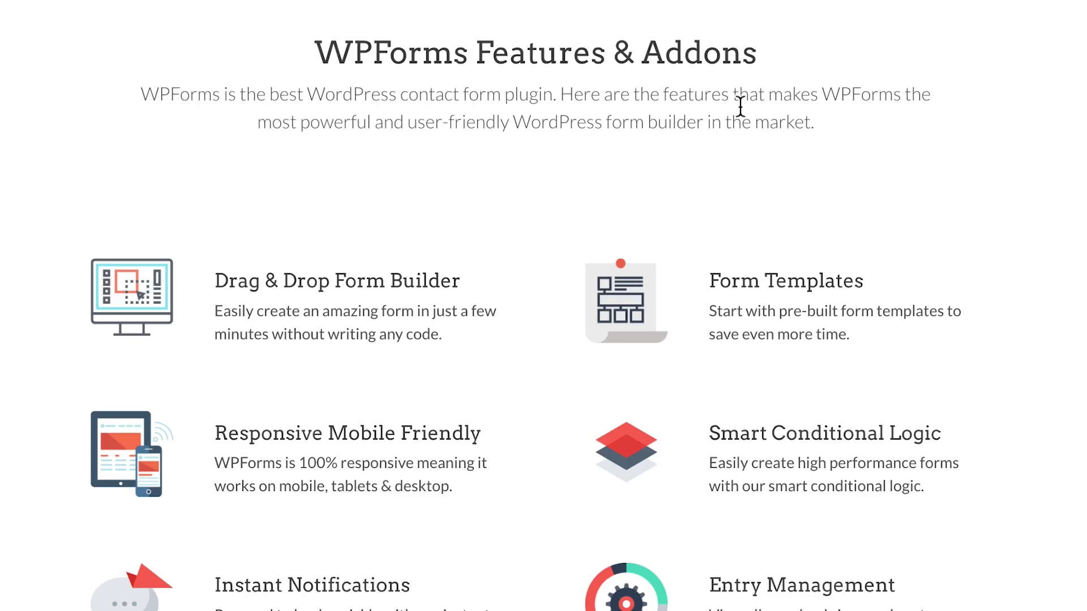
scroll(543, 317, down, 10)
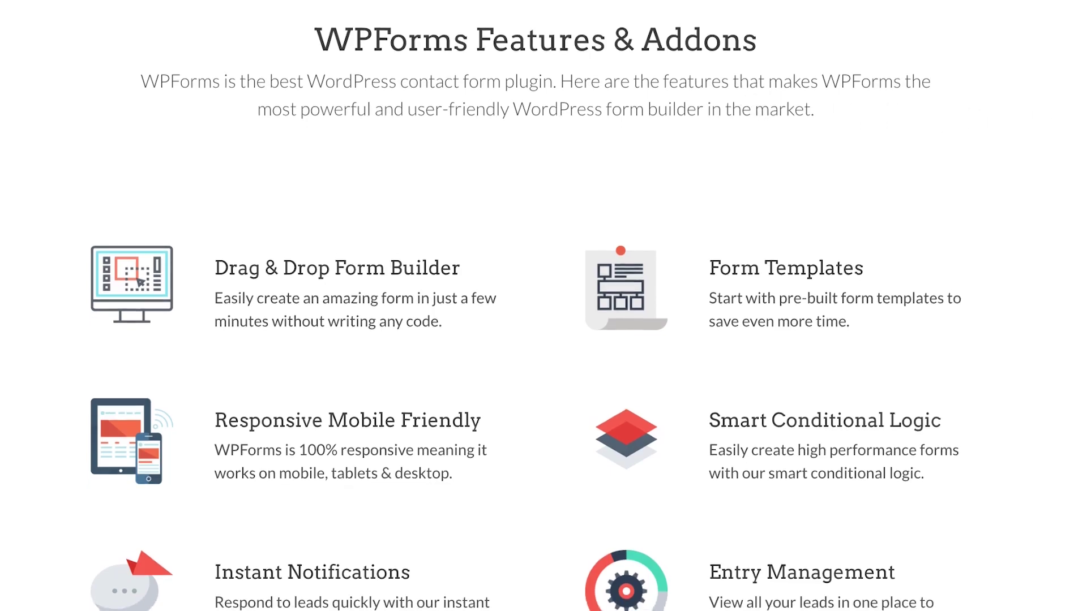
scroll(323, 223, down, 6)
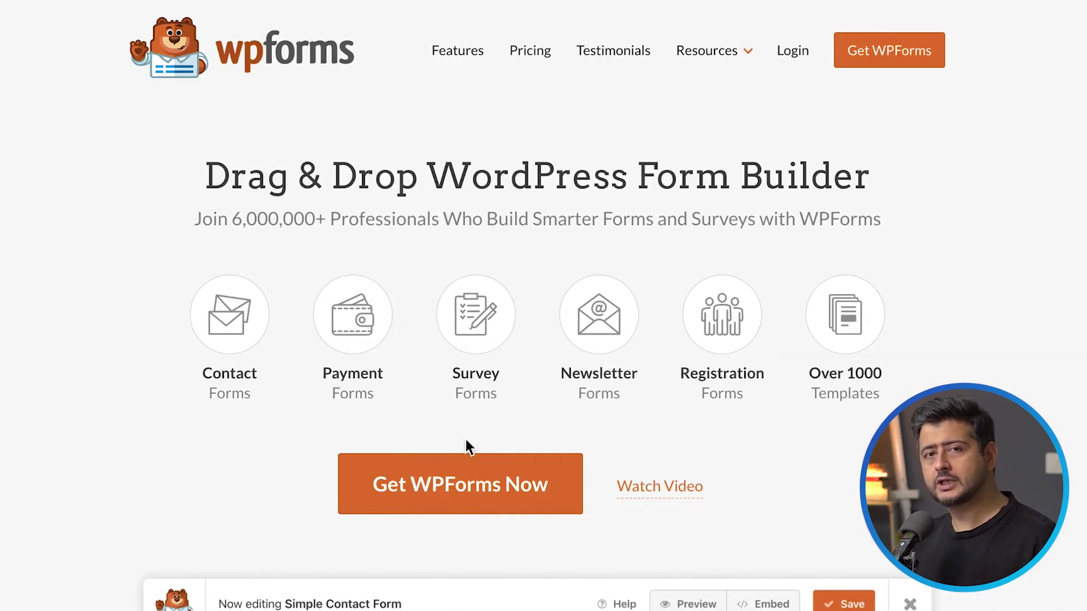
- Go to Plugins > Add New and reveal the plugin .zip upload panel
click(500, 510)
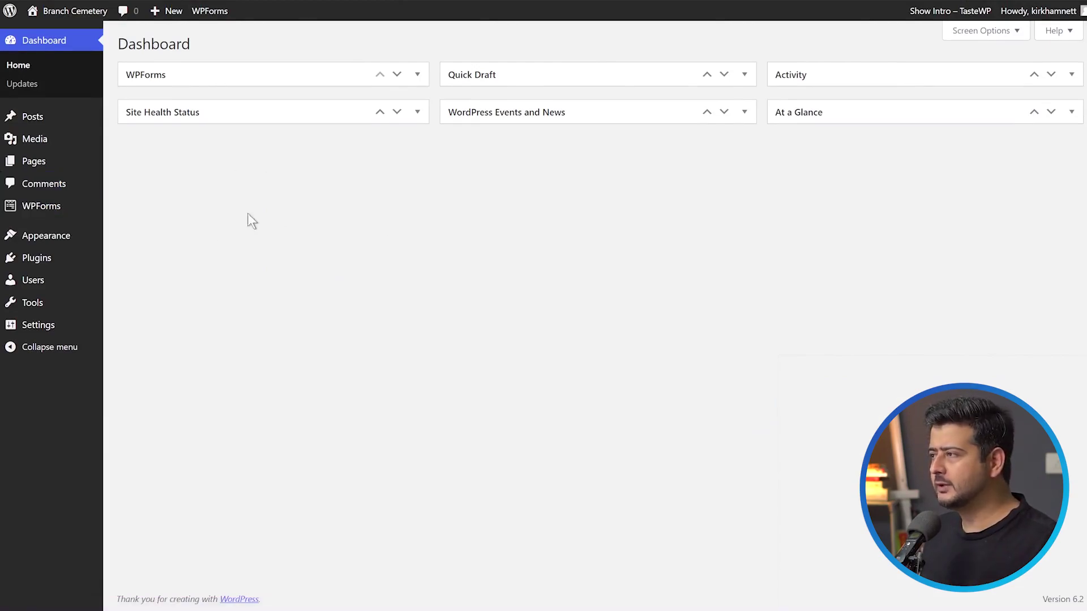
mouse_move(73, 260)
click(135, 276)
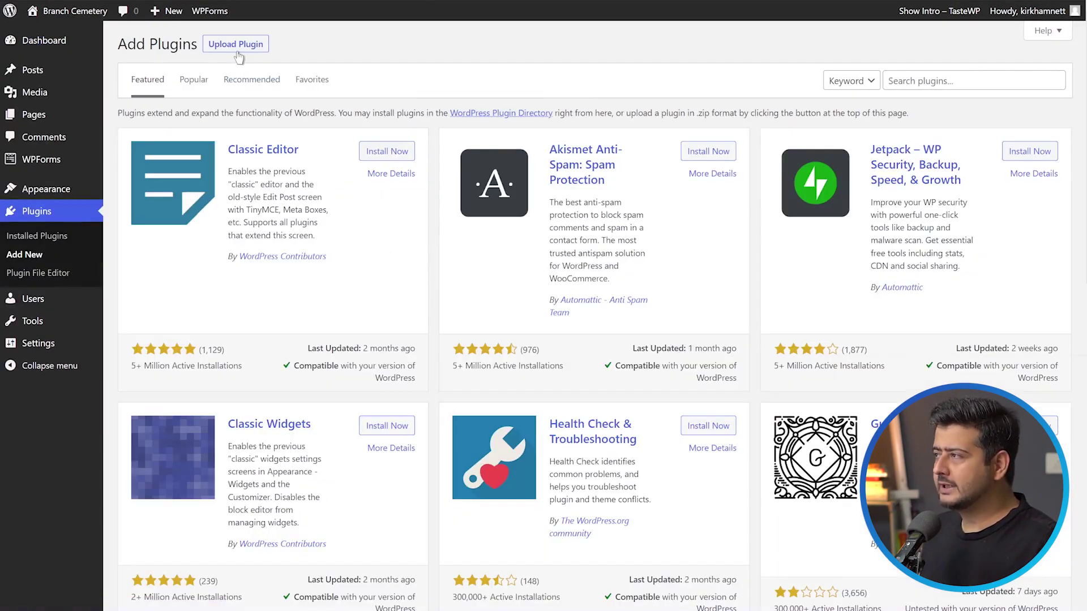
click(238, 49)
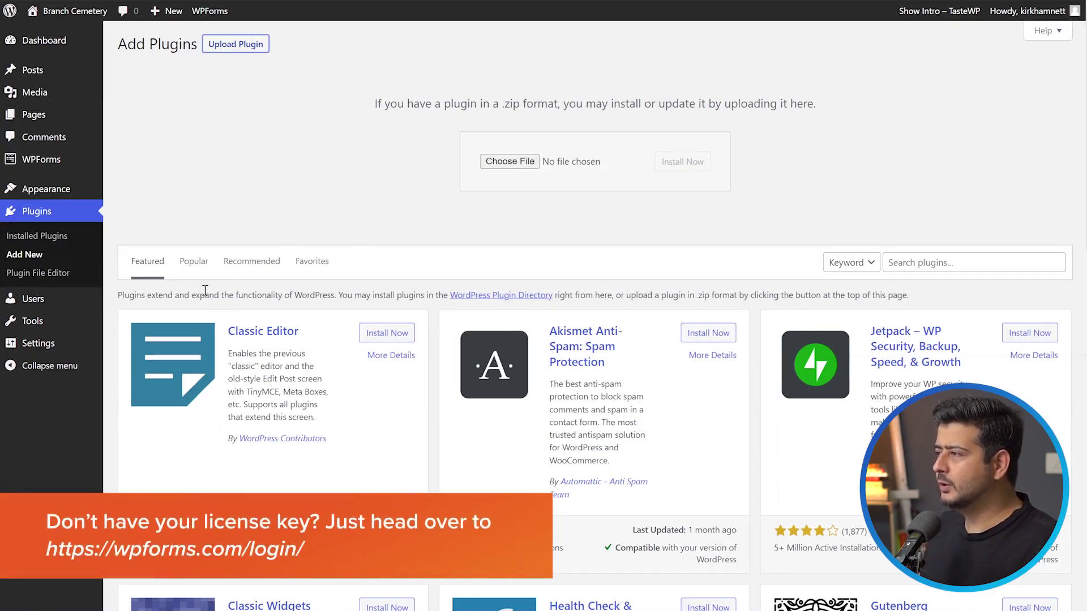
- Open WPForms Settings to check the Elite-level license key is verified
mouse_move(96, 162)
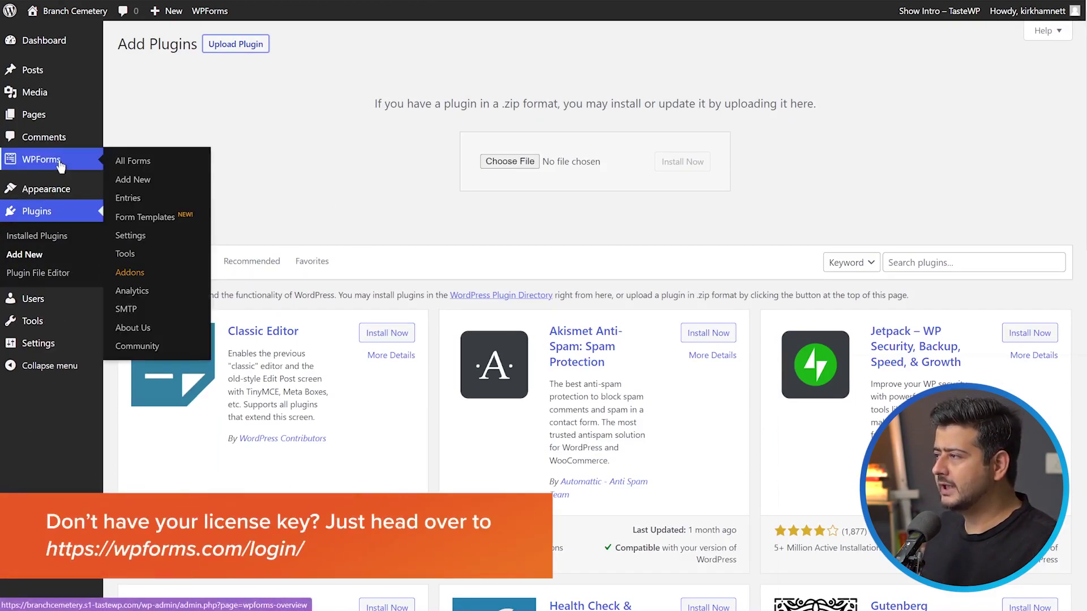
click(161, 235)
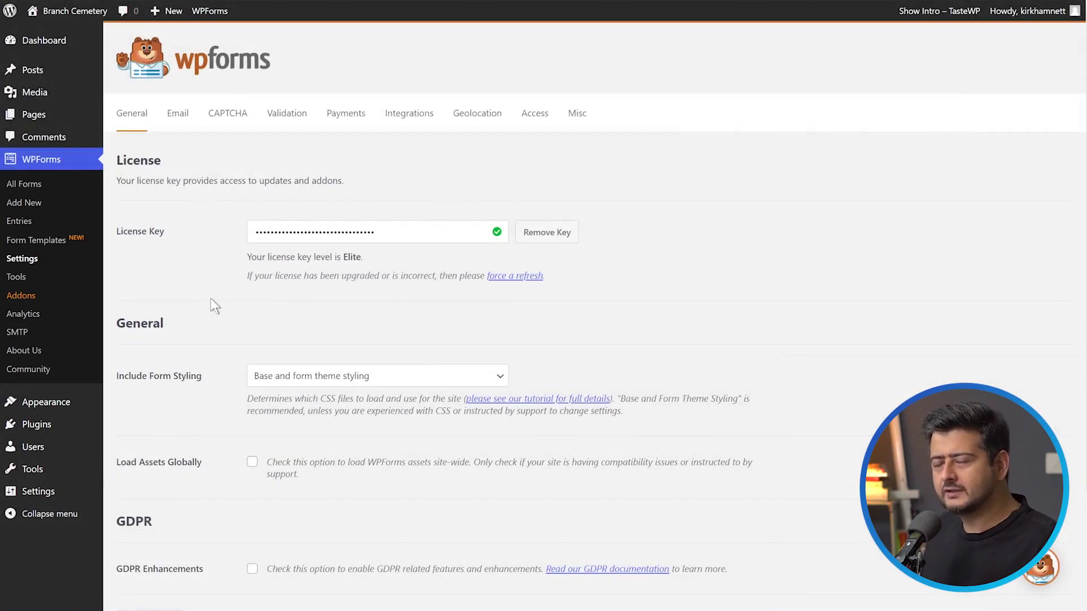
- Find the Stripe Addon in the WPForms Addons list and install it
click(35, 297)
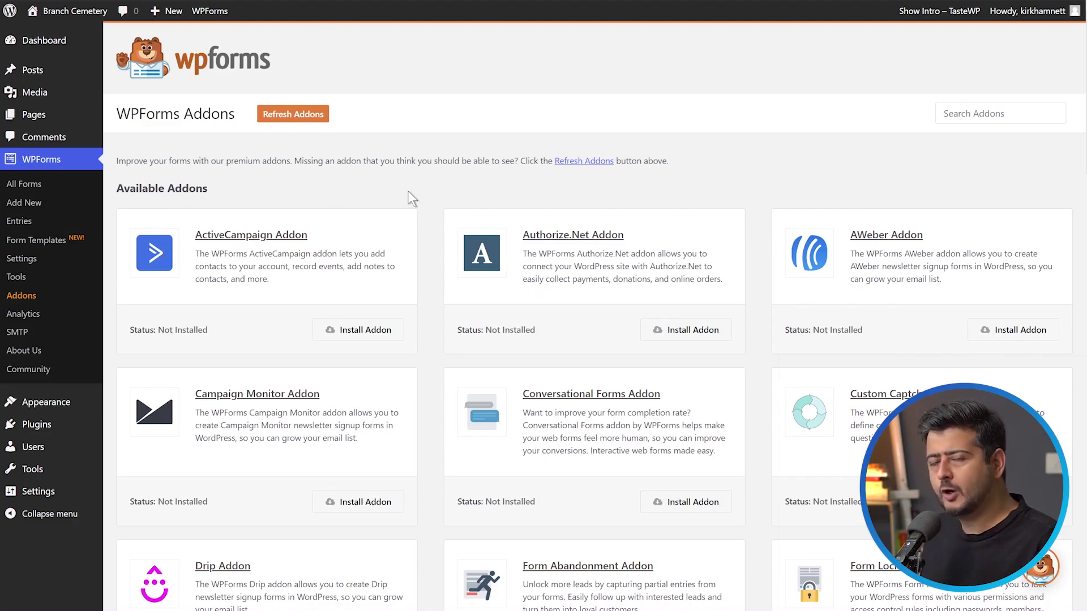
scroll(412, 195, down, 5)
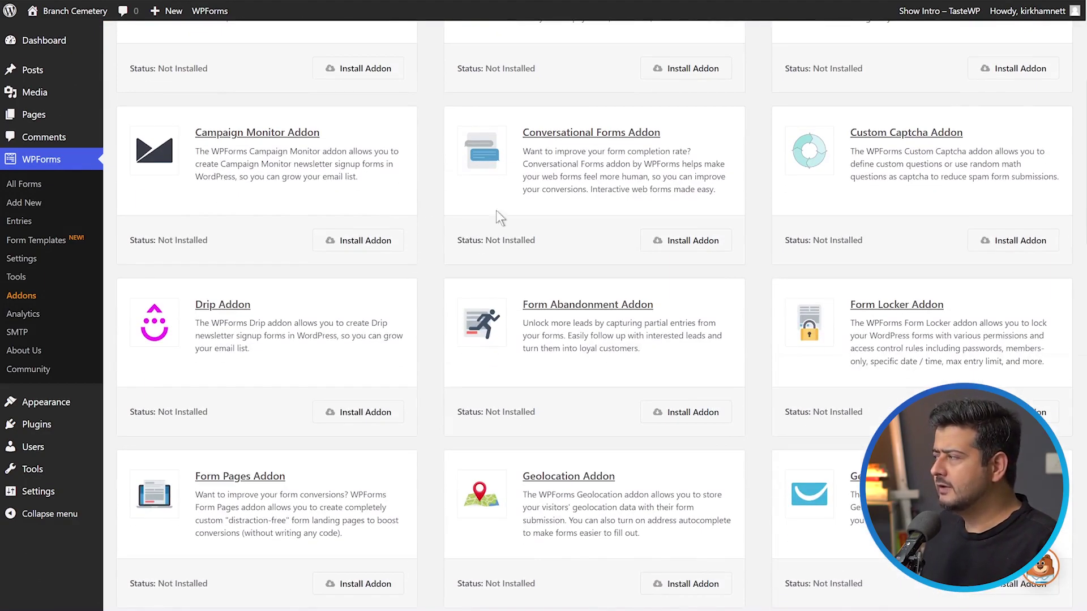
scroll(496, 209, down, 3)
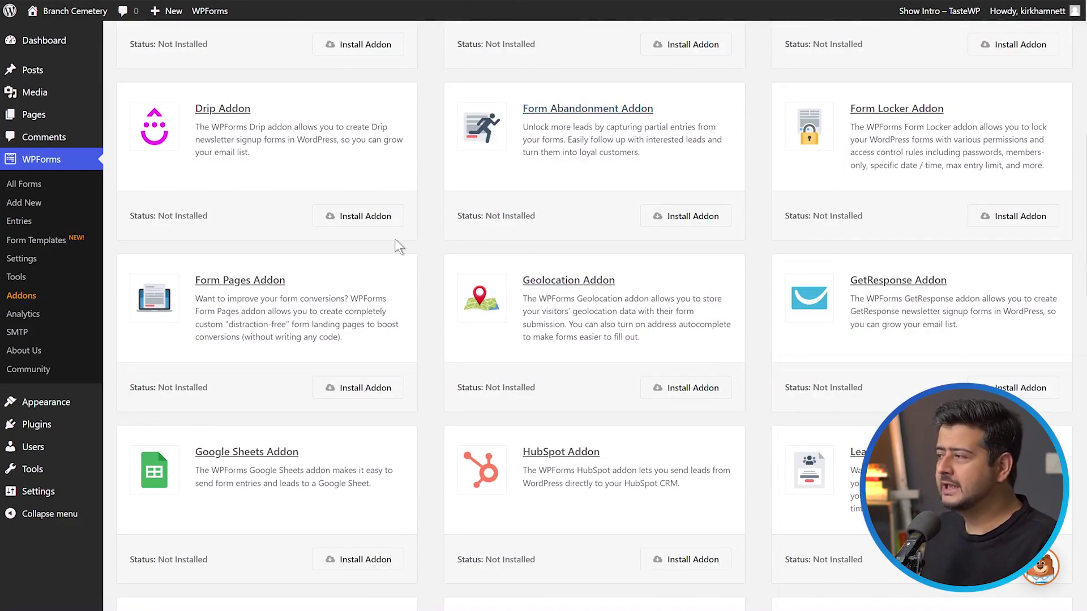
scroll(767, 267, down, 4)
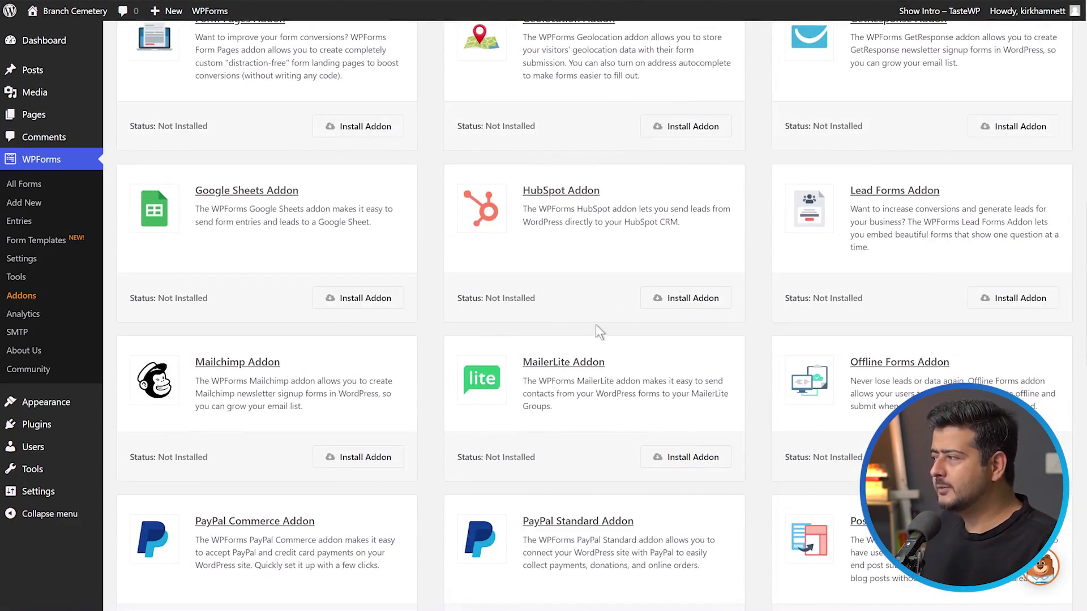
scroll(517, 313, down, 4)
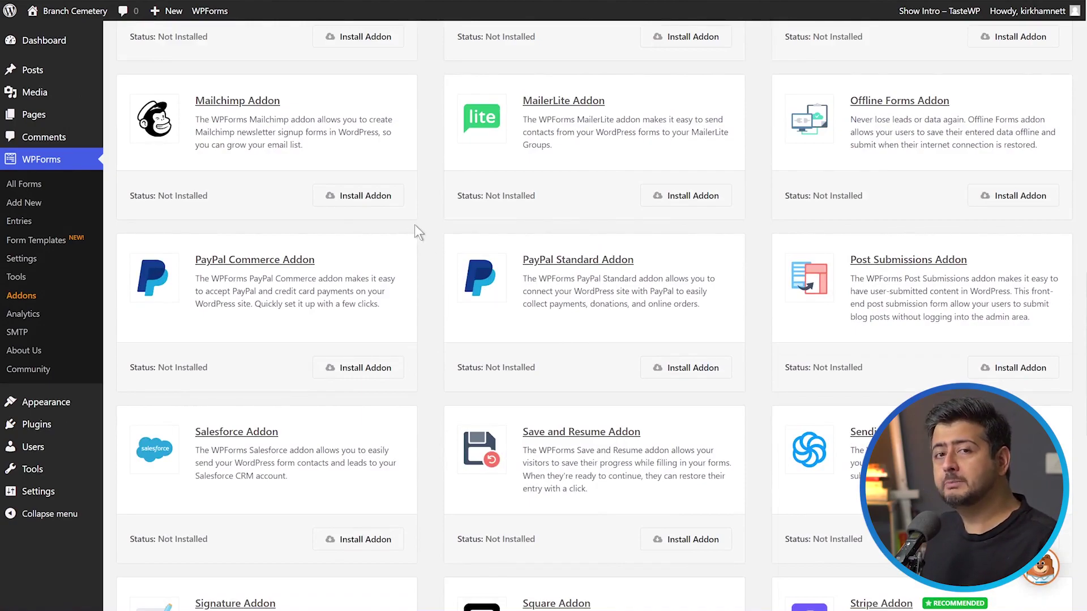
scroll(430, 205, down, 3)
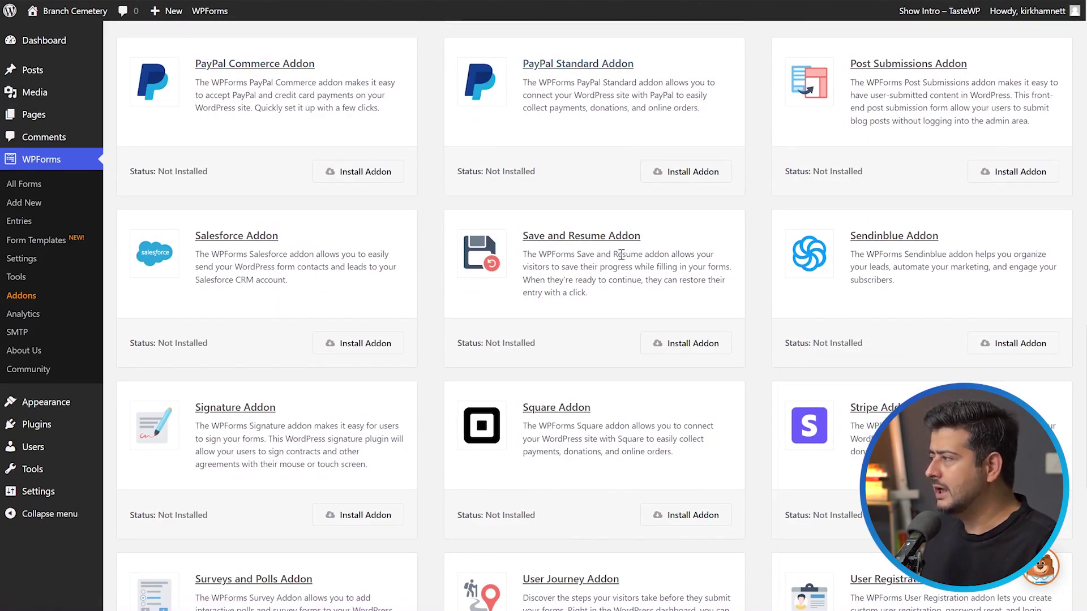
scroll(486, 338, down, 2)
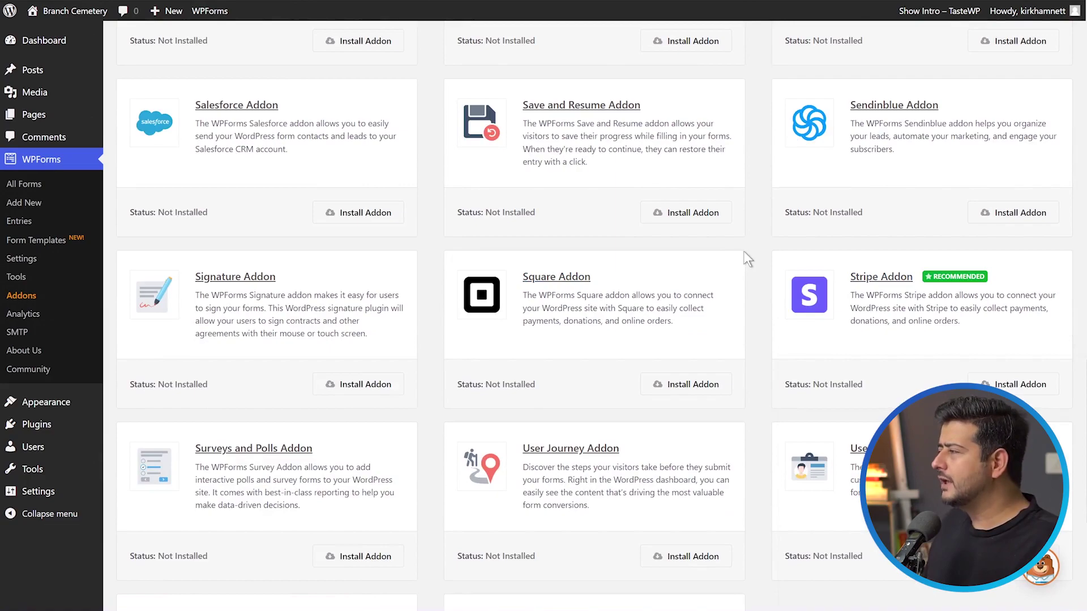
scroll(609, 306, up, 3)
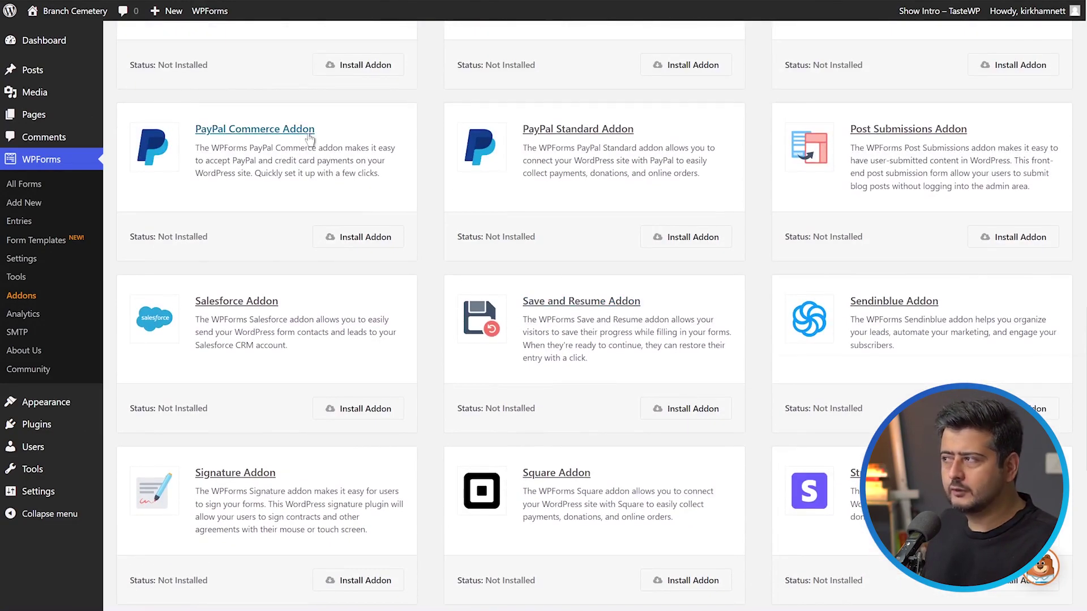
scroll(674, 238, down, 2)
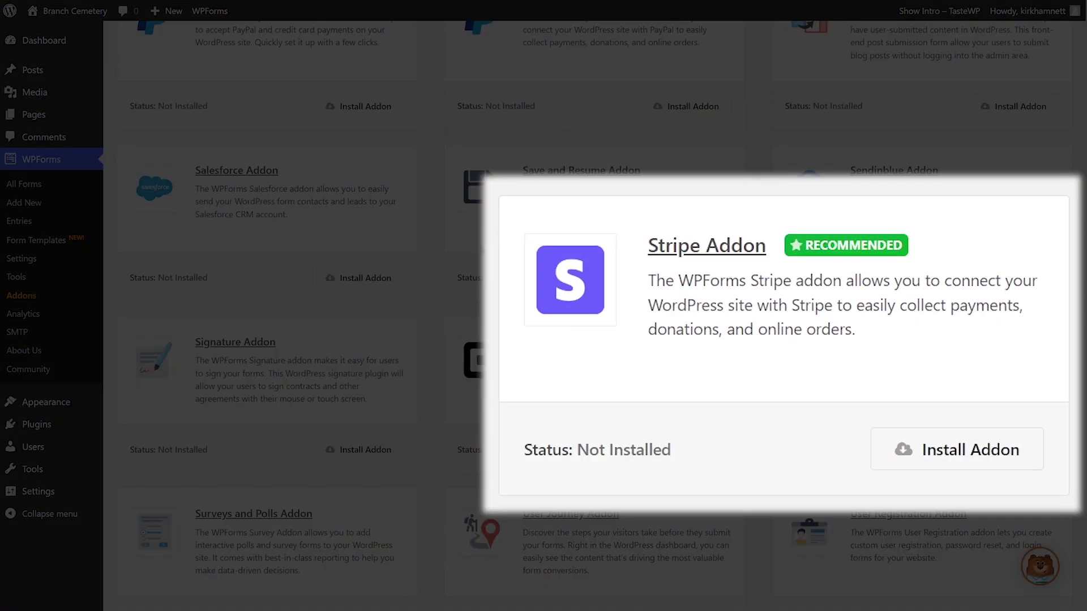
click(908, 453)
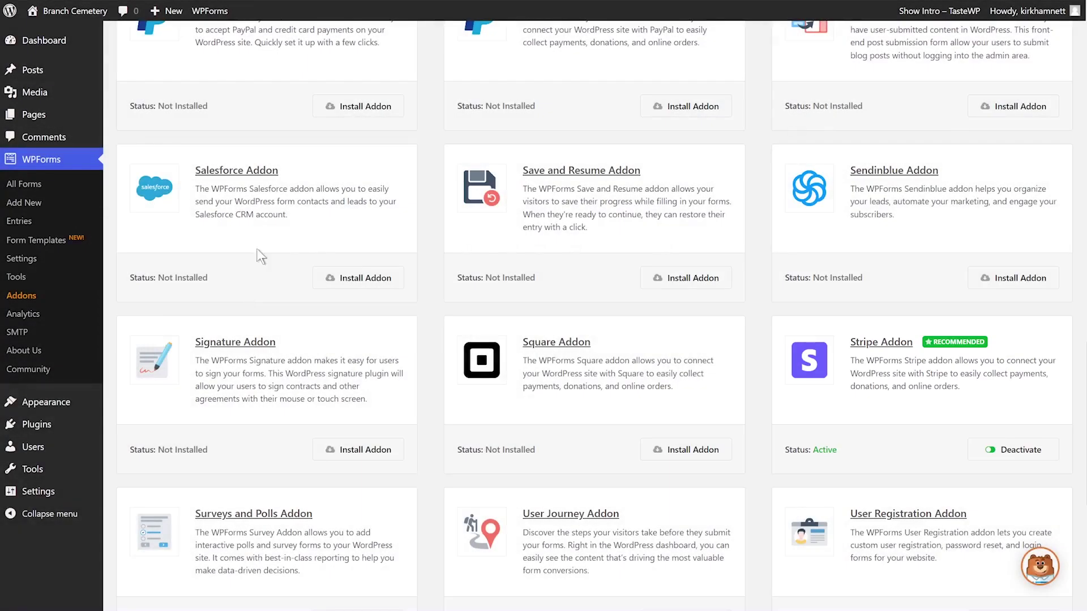
- Show Installed Plugins to confirm WPForms 1.8.1.2 and WPForms Stripe 2.11.0 are active
mouse_move(95, 430)
click(142, 431)
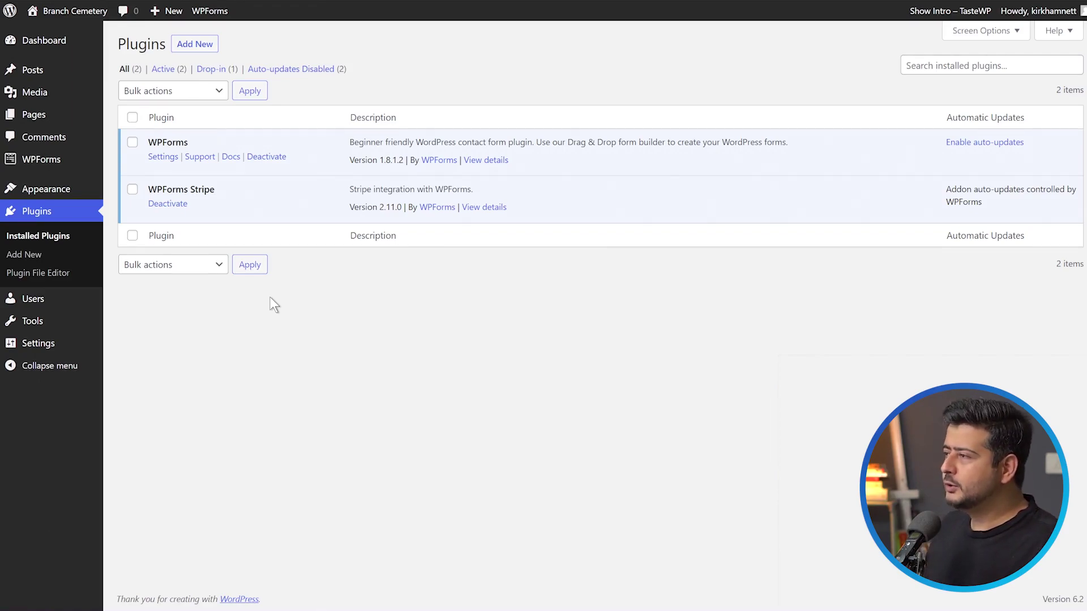
- In WPForms Payments settings, enable Stripe test mode and launch Connect with Stripe
mouse_move(62, 160)
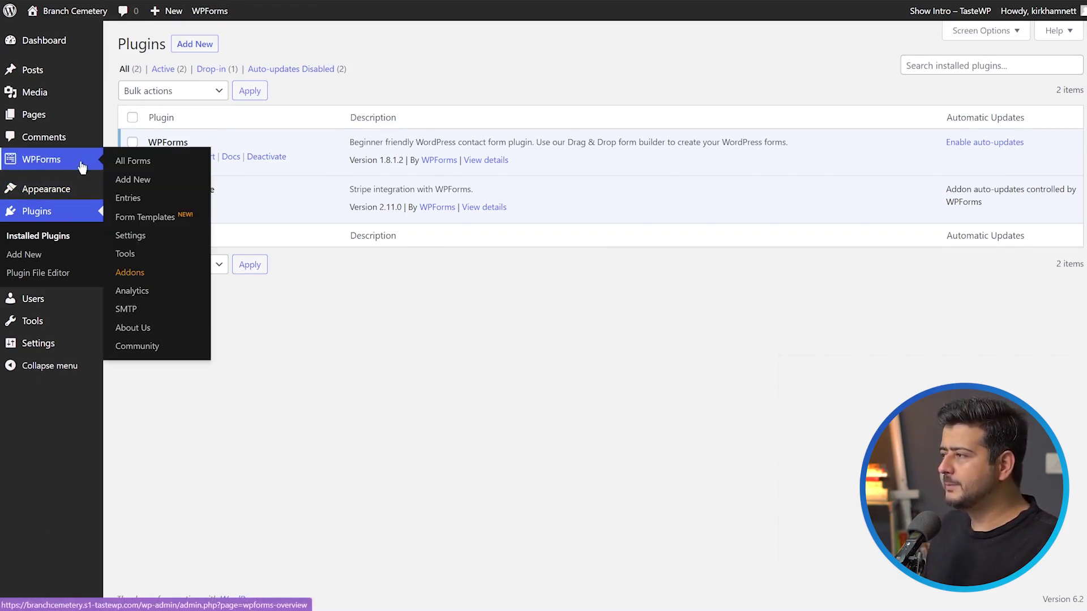
click(146, 236)
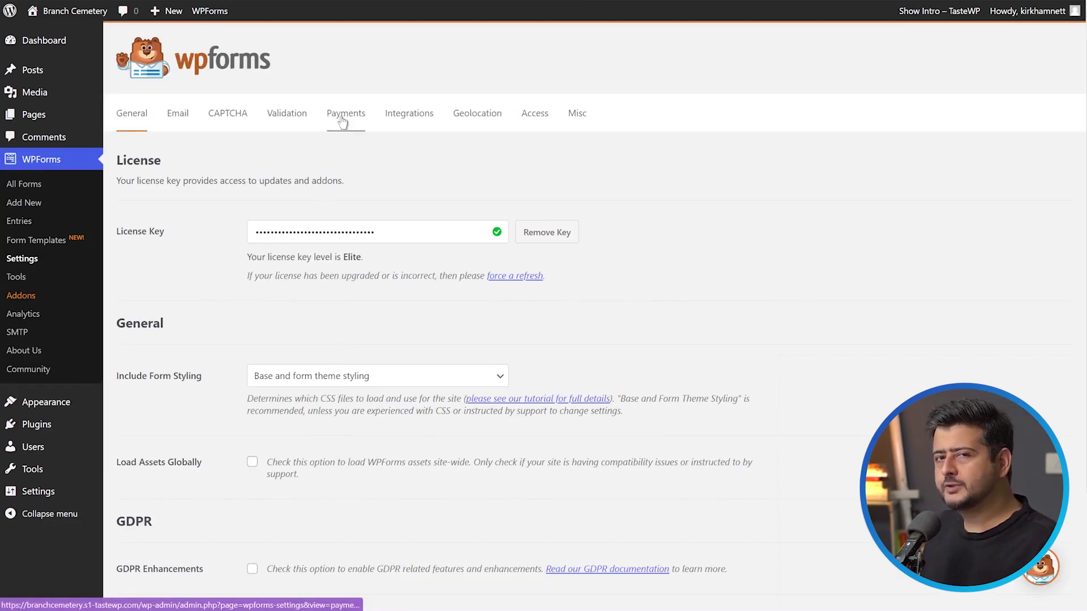
click(342, 118)
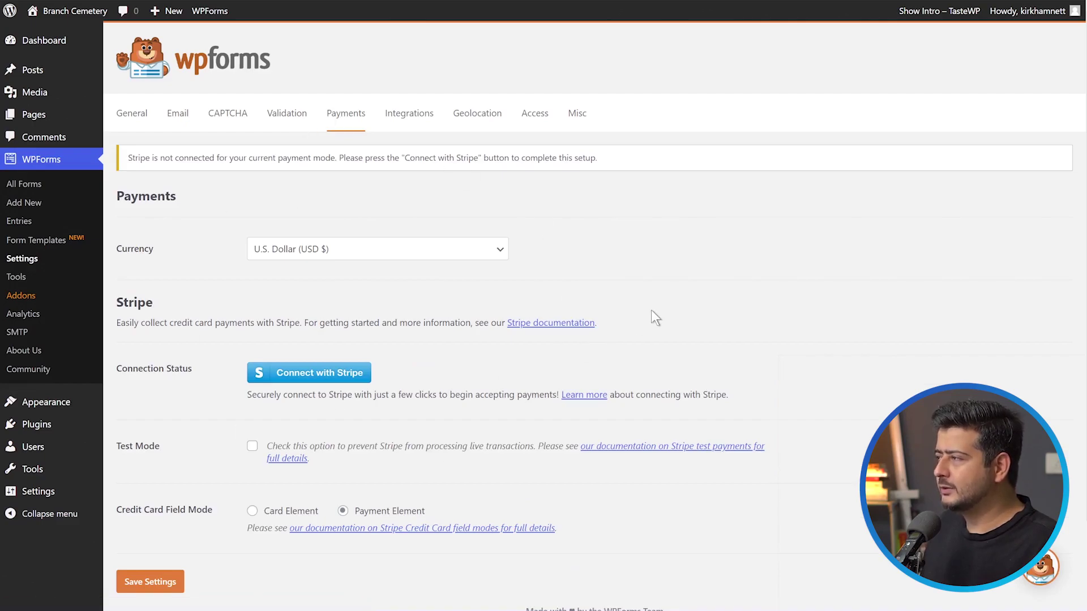
scroll(651, 310, down, 2)
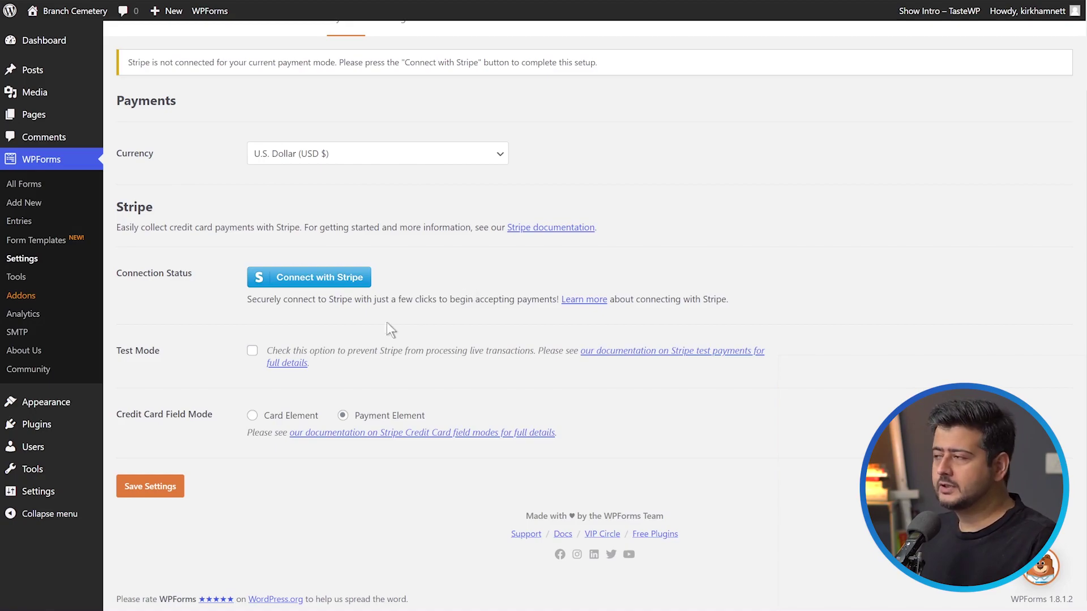
click(253, 351)
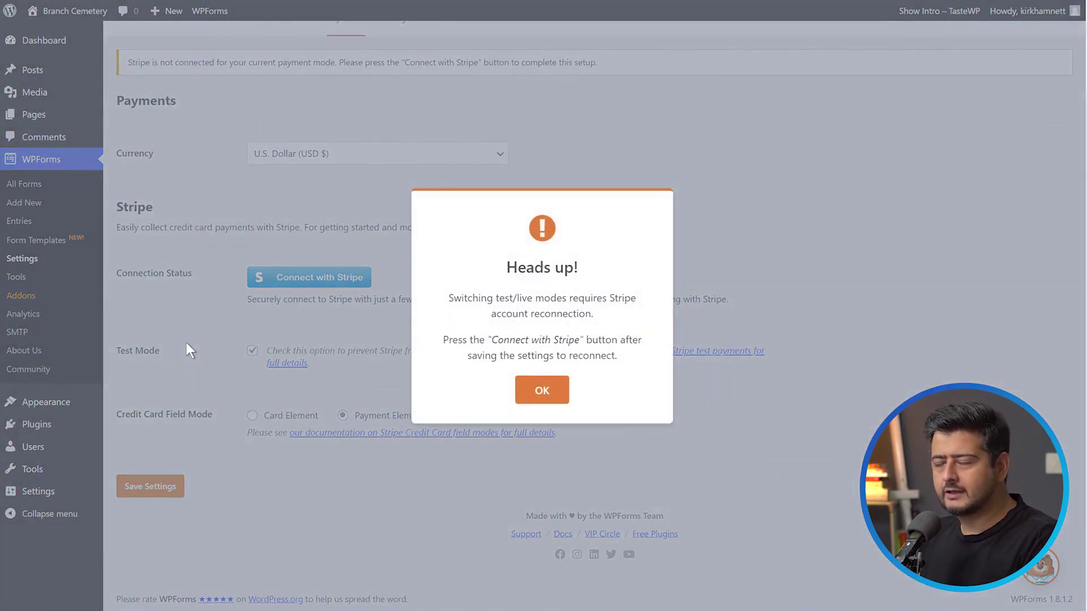
click(526, 397)
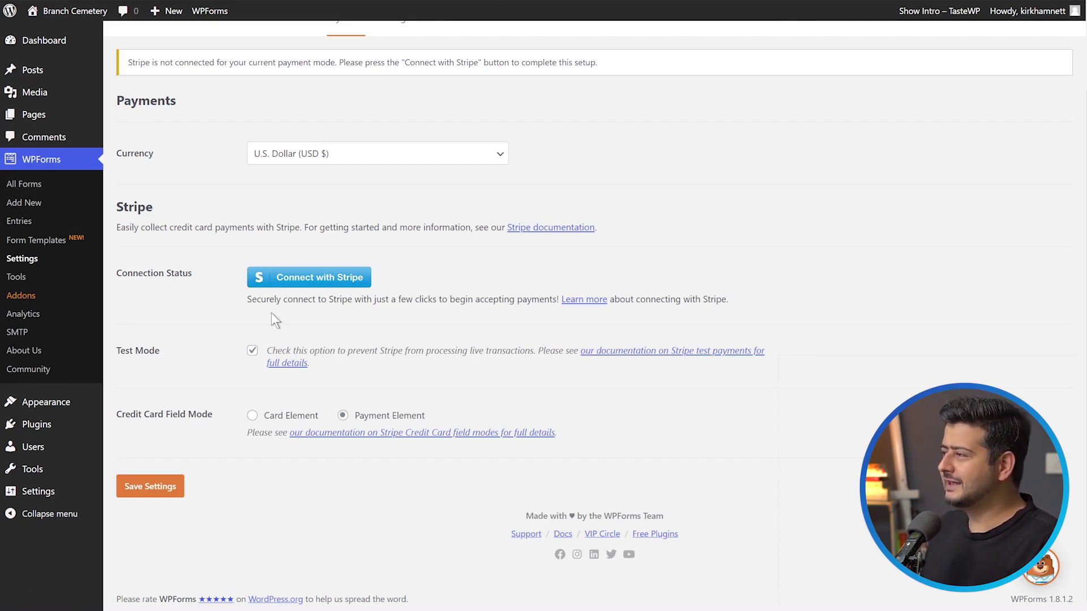
click(288, 280)
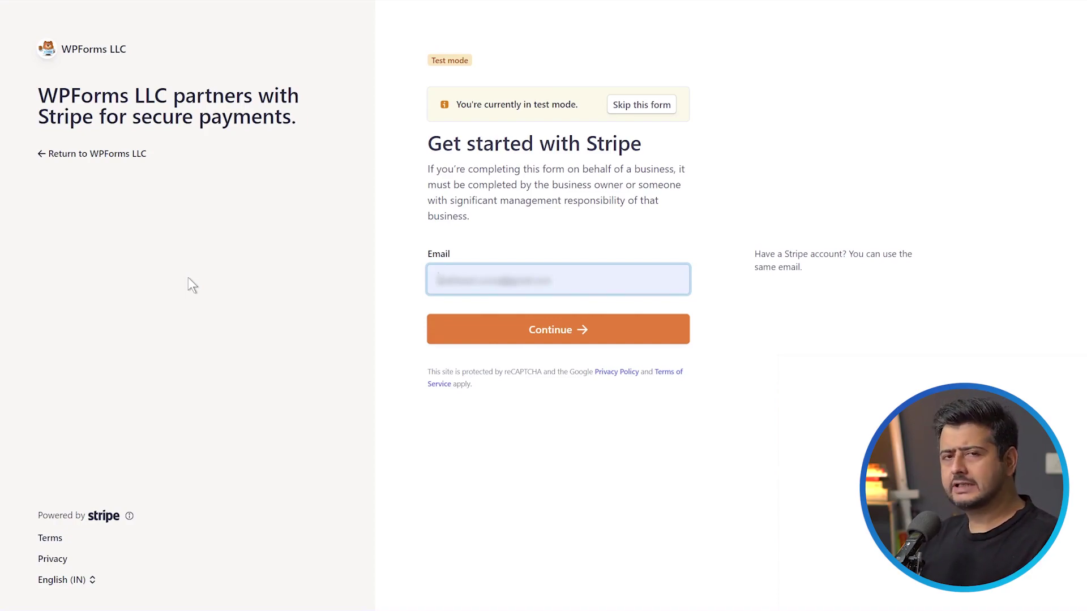
- Continue the Stripe sign-in using the pre-filled account email
click(475, 334)
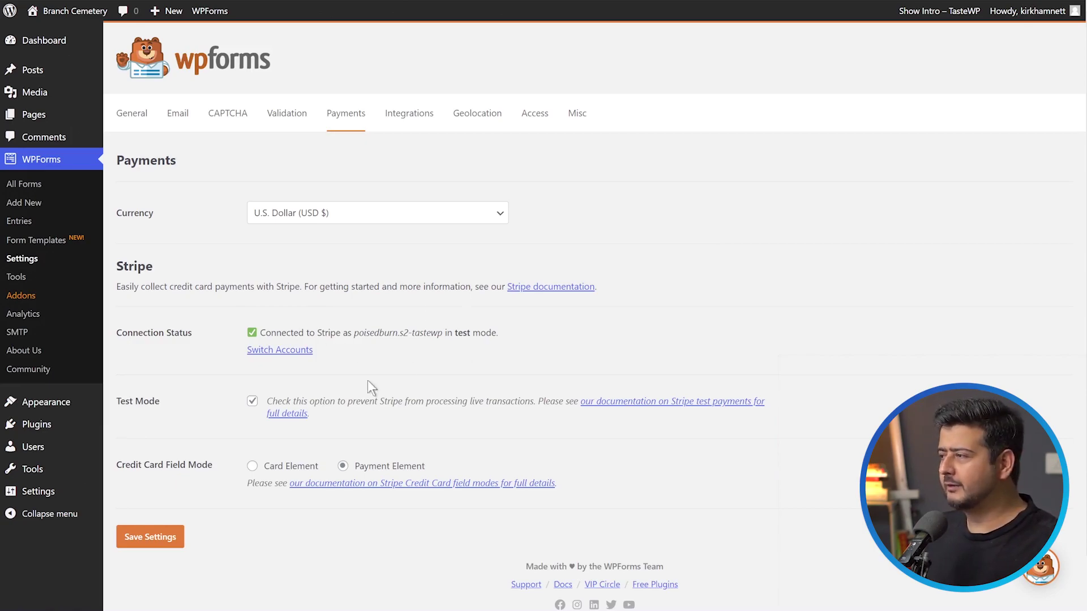
- Toggle Stripe test mode off and back on, then save the Payments settings
click(253, 403)
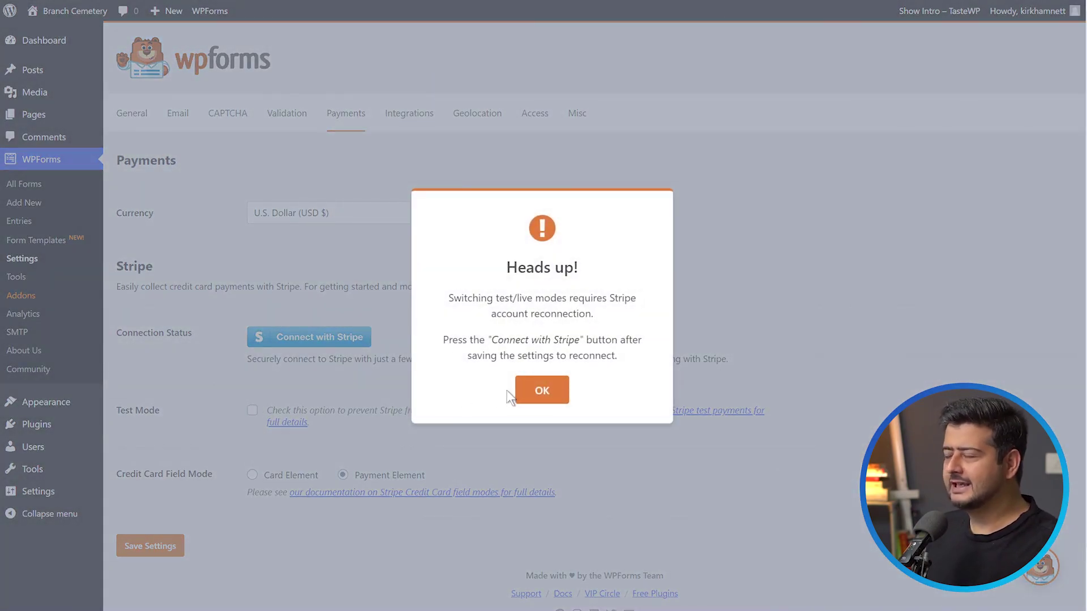
click(526, 390)
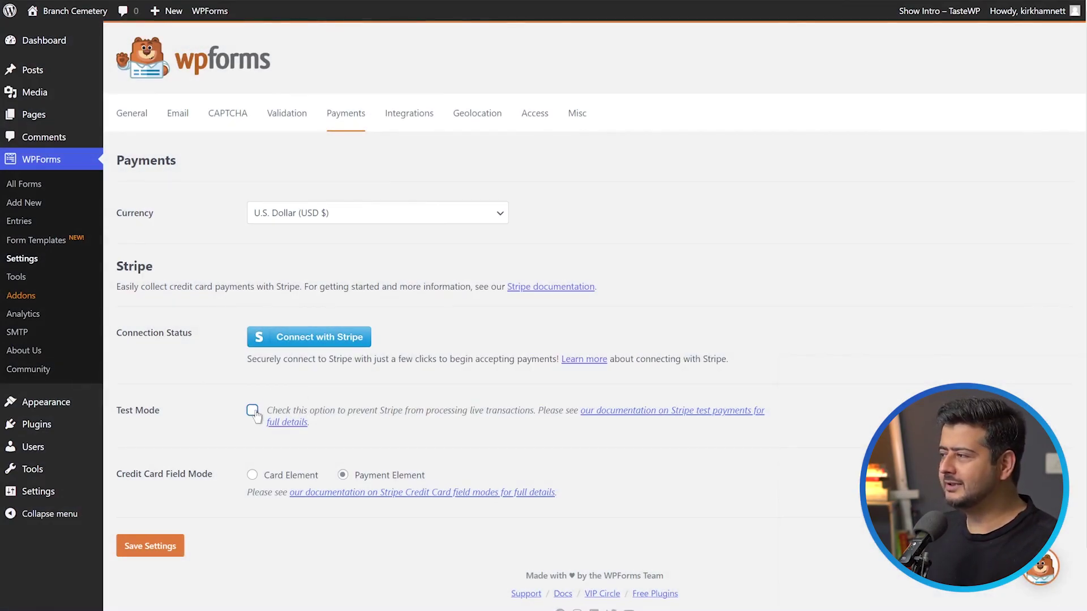
click(252, 411)
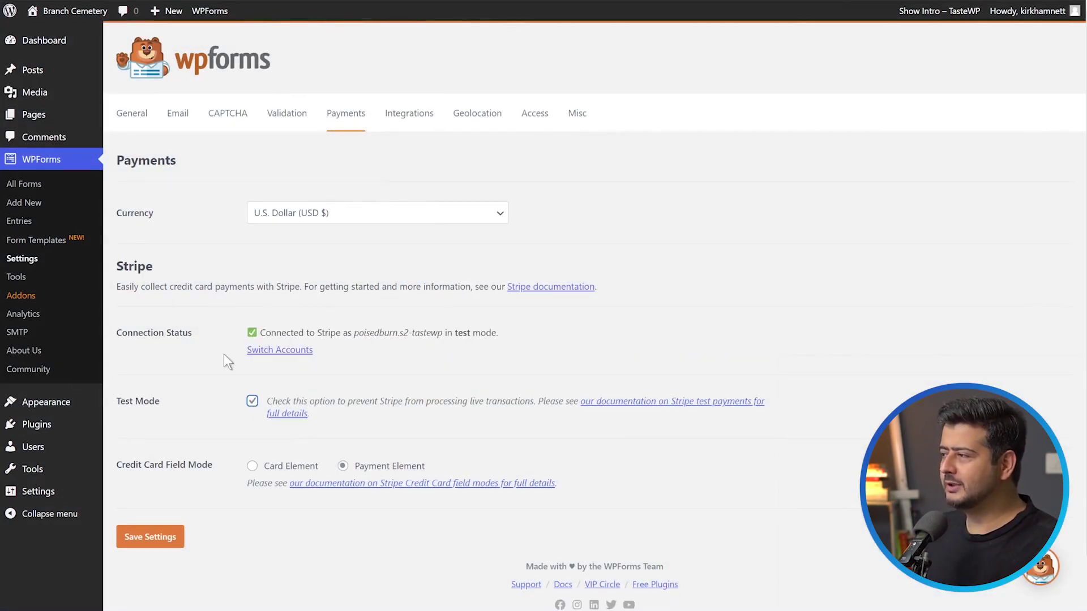
click(154, 539)
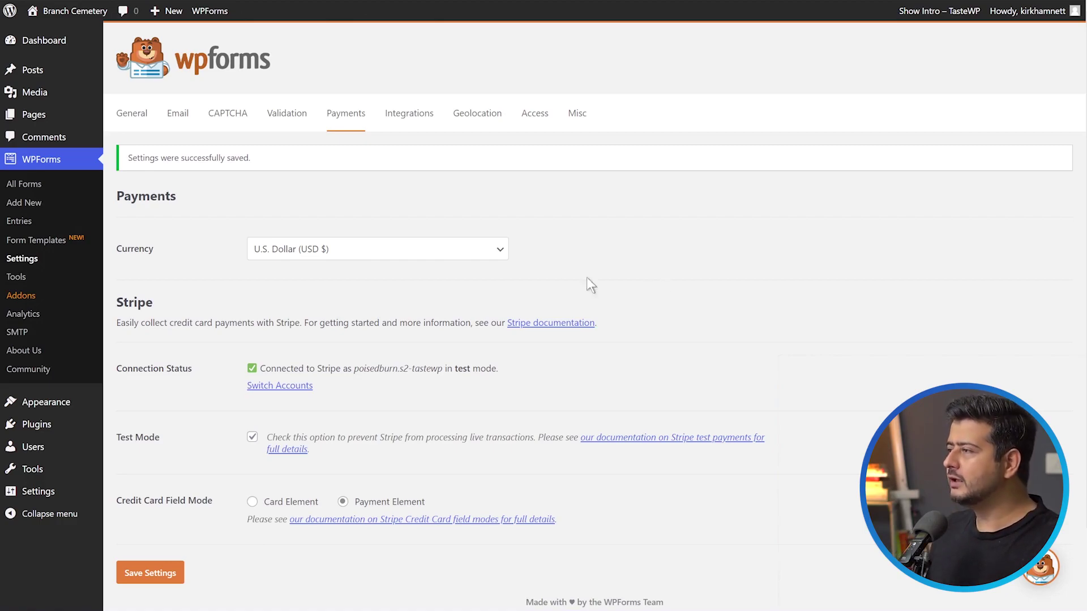
- Start a new WPForms form and browse the template gallery
click(31, 204)
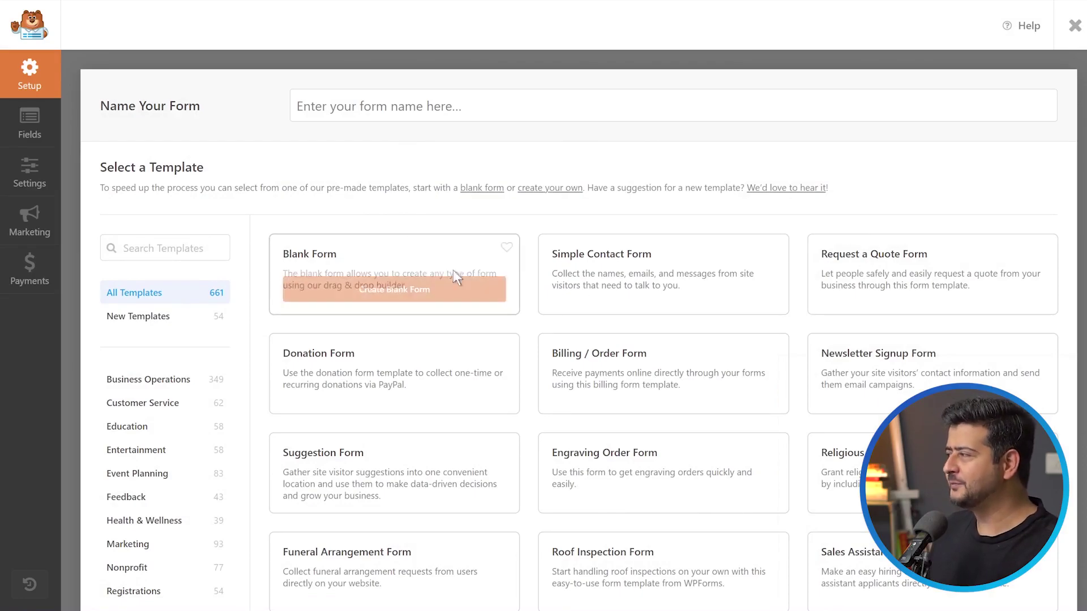
scroll(707, 232, down, 15)
scroll(638, 270, down, 15)
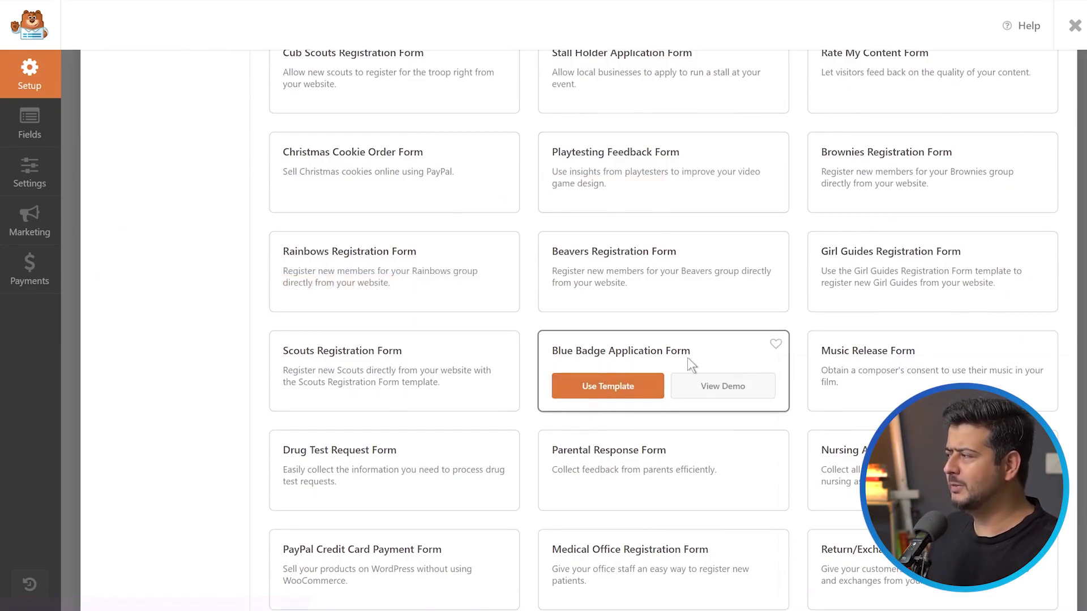
scroll(535, 374, down, 10)
scroll(532, 371, up, 20)
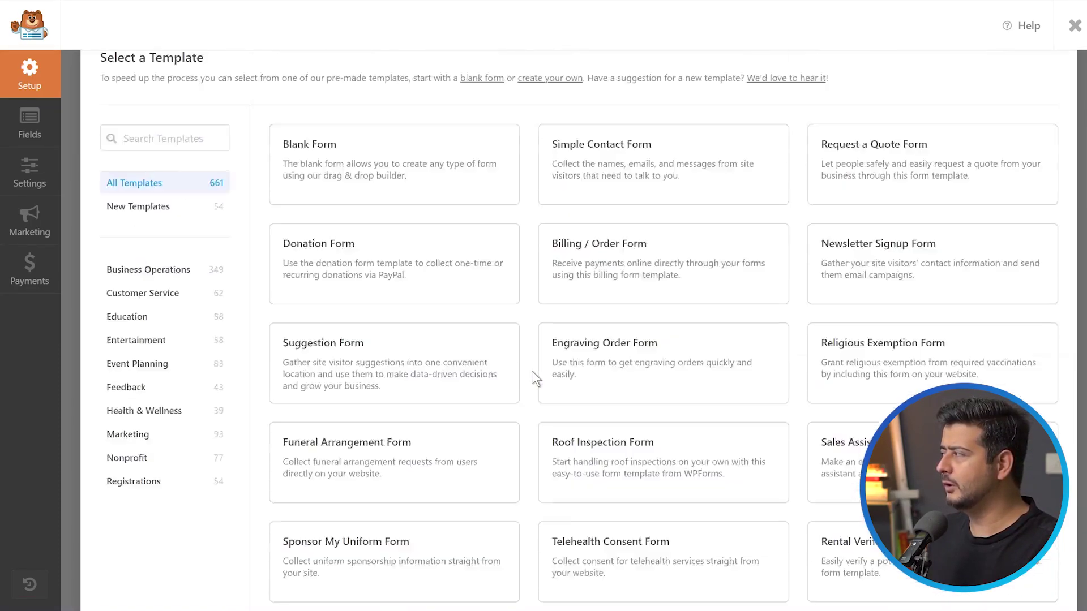
scroll(189, 400, down, 3)
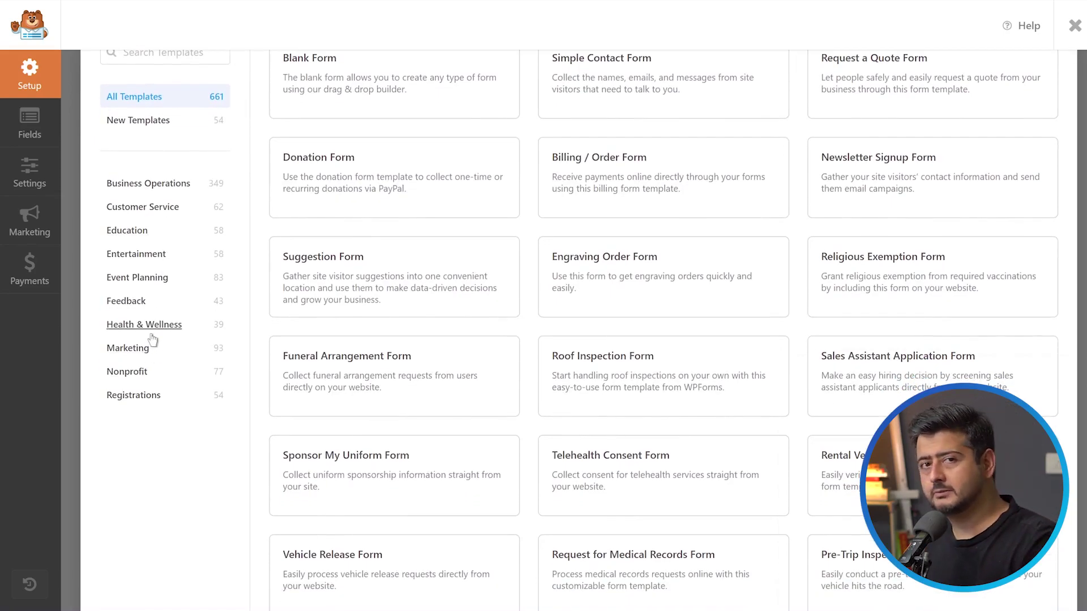
scroll(152, 338, up, 3)
- Search the templates for 'payment', then clear the search box
click(157, 244)
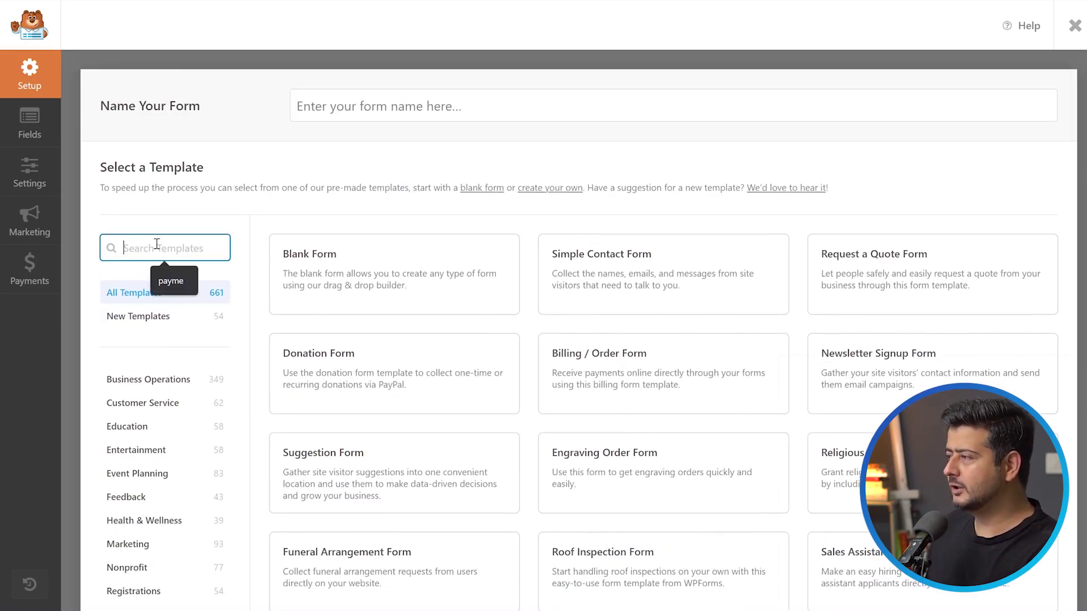
text(payment)
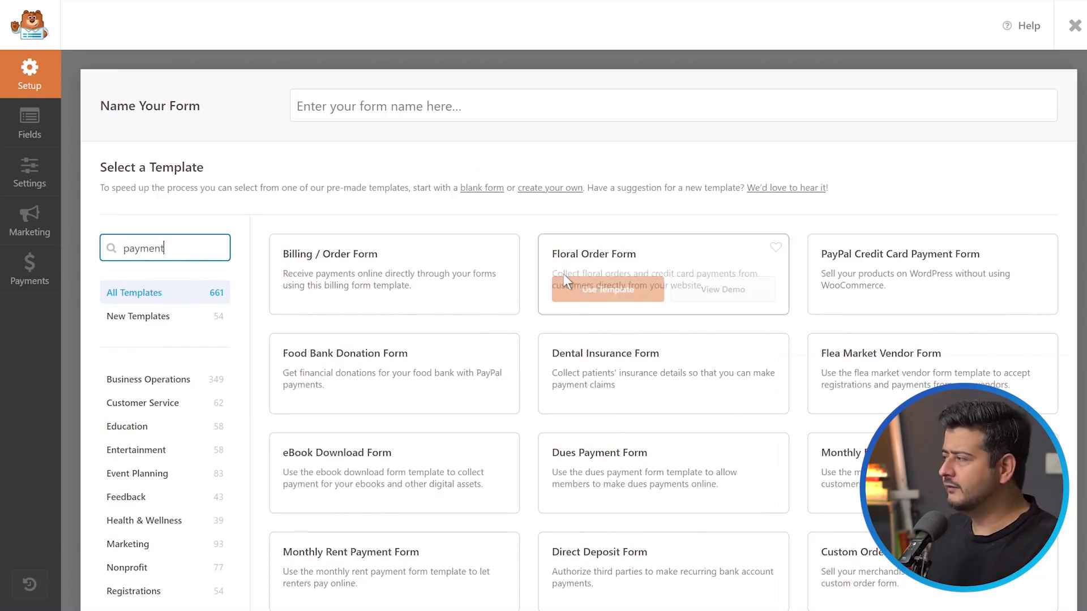
scroll(567, 283, down, 10)
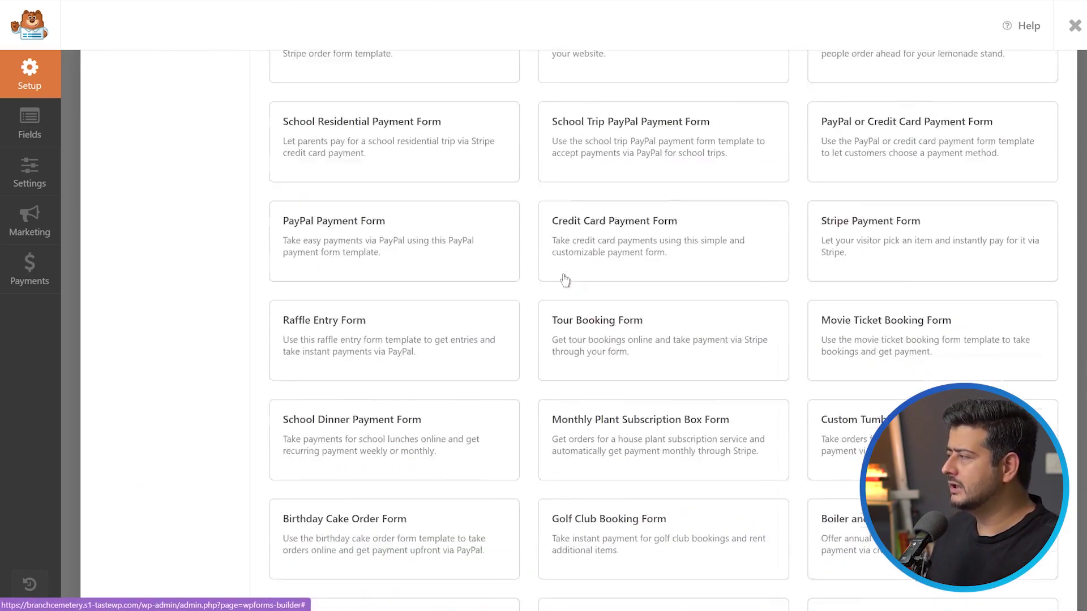
scroll(566, 282, up, 10)
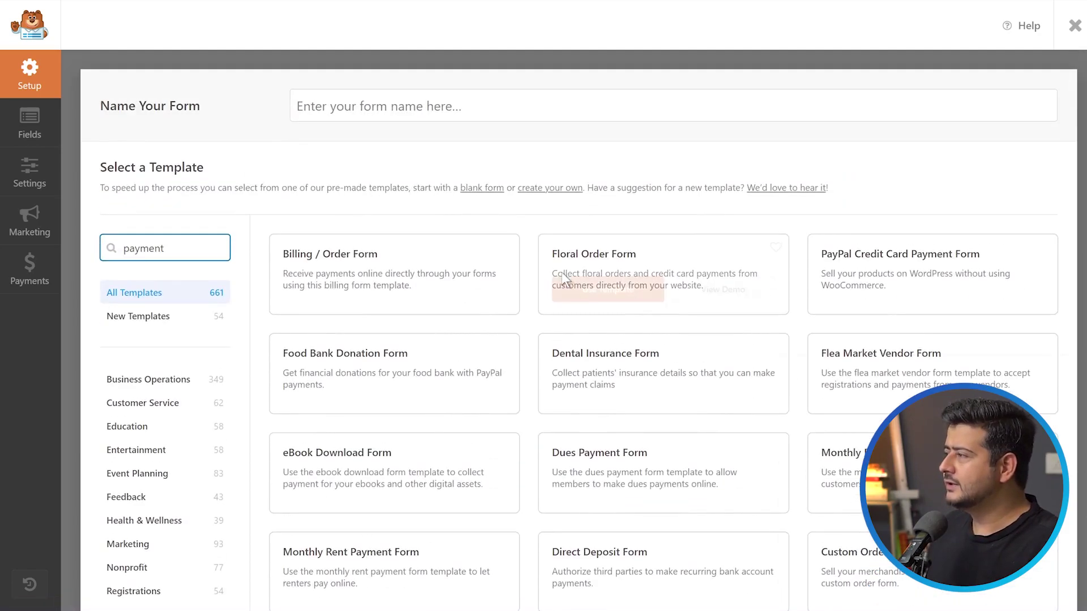
drag(175, 248, 115, 252)
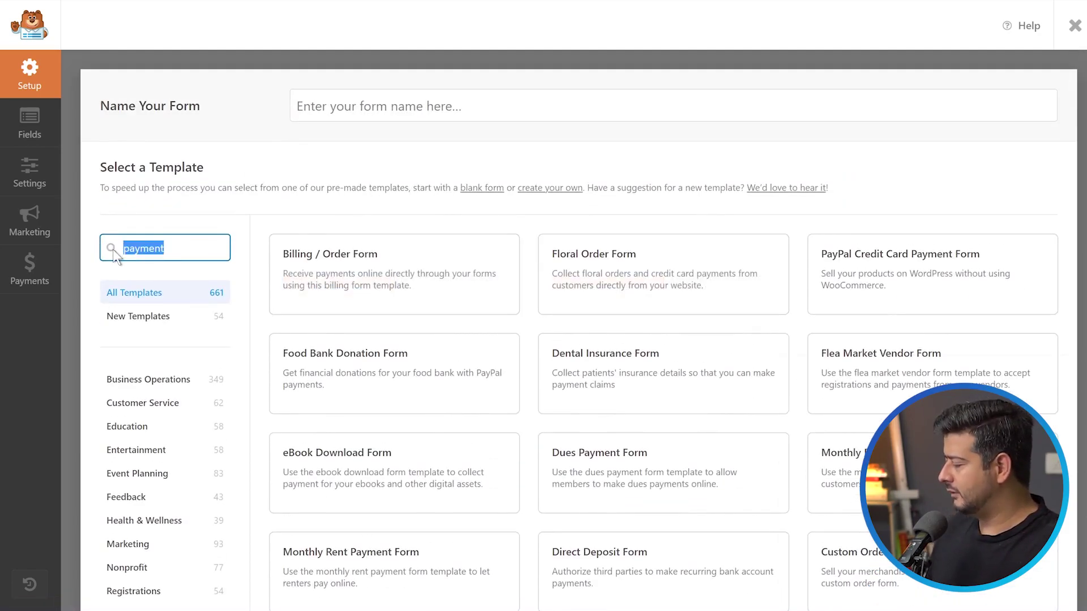
key(BackSpace)
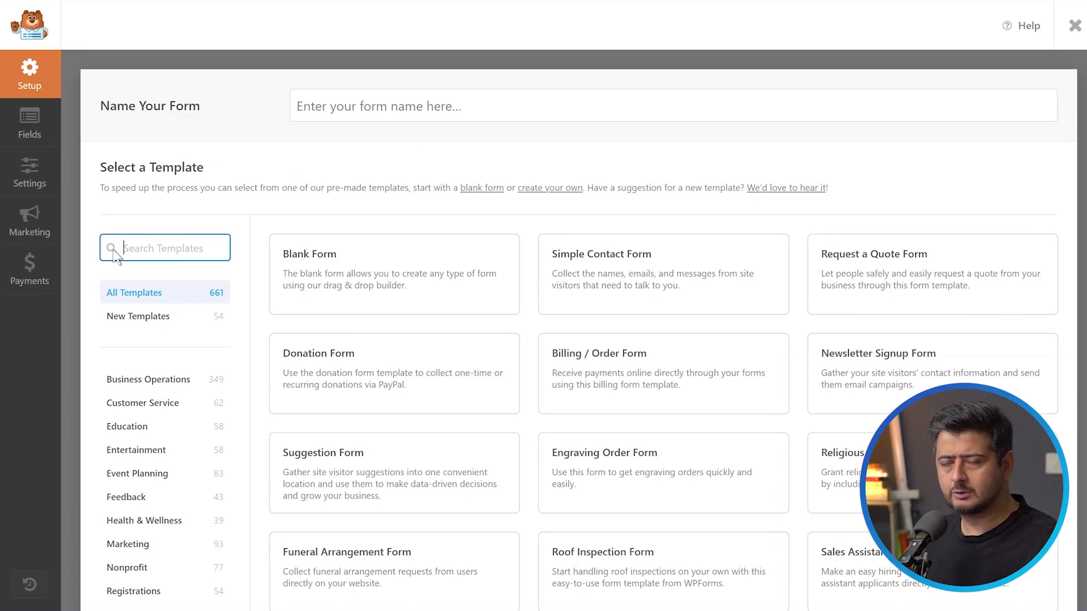
- Name the new form 'Payment' and create it from the Blank Form template
mouse_move(297, 257)
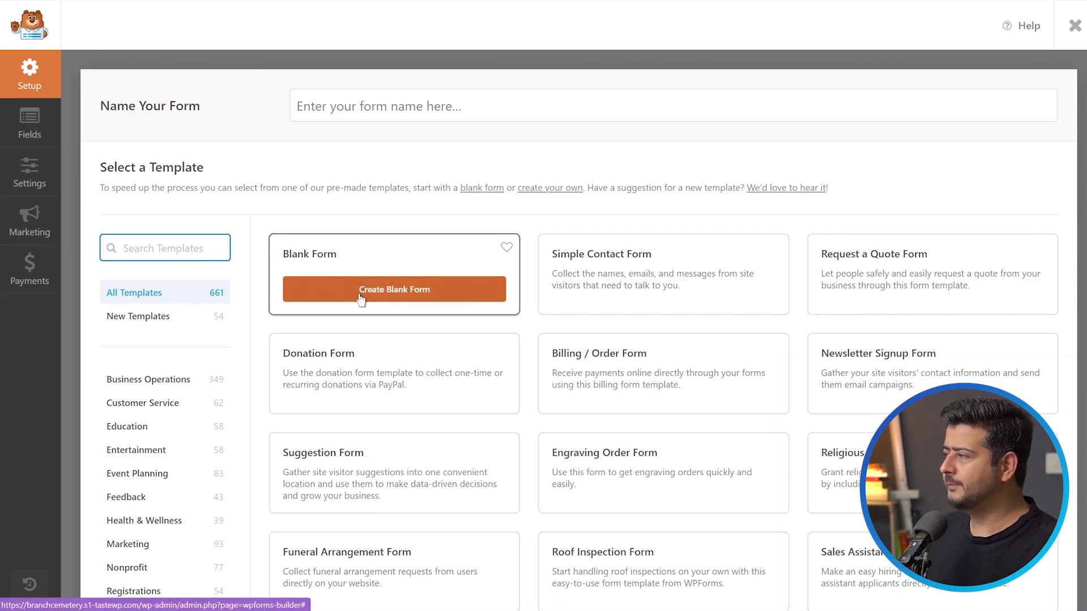
click(393, 107)
text(Payment)
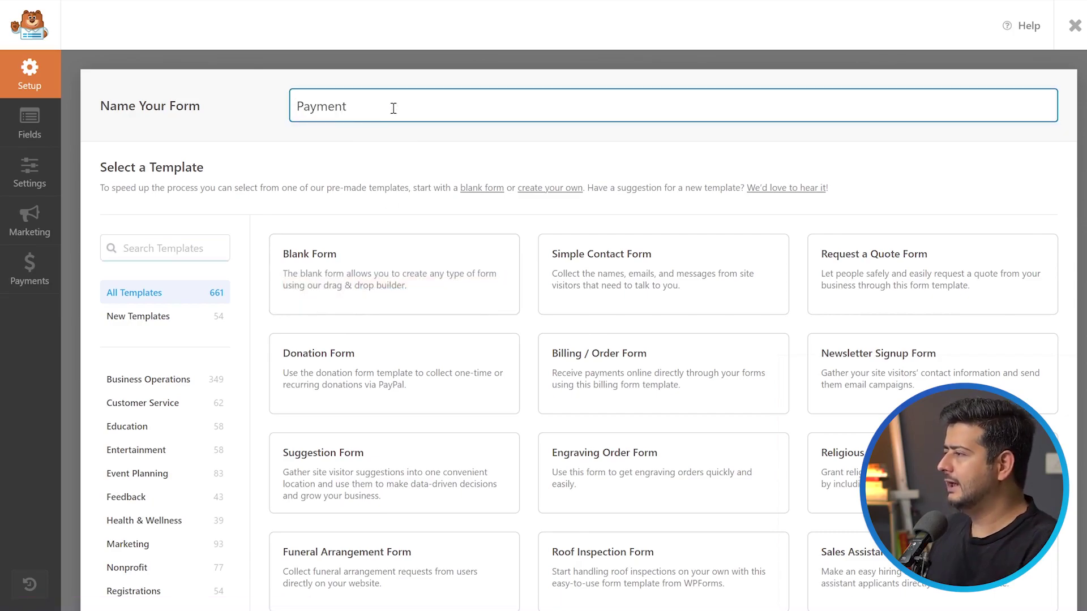
click(357, 289)
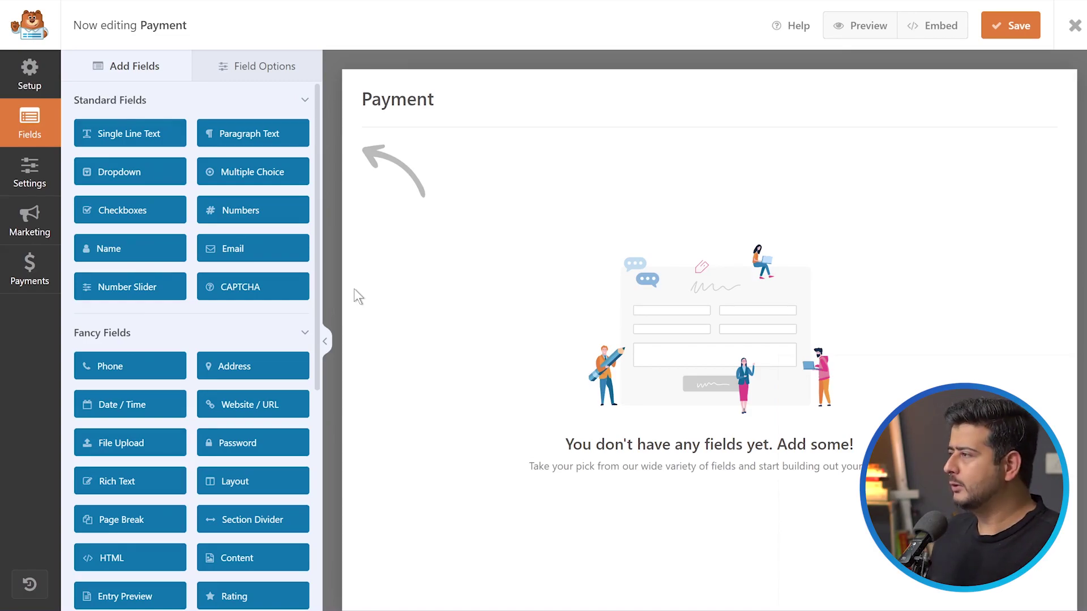
- Add Single Line Text, Email, Address and Phone fields, placing Address between Email and Phone
drag(90, 136, 424, 180)
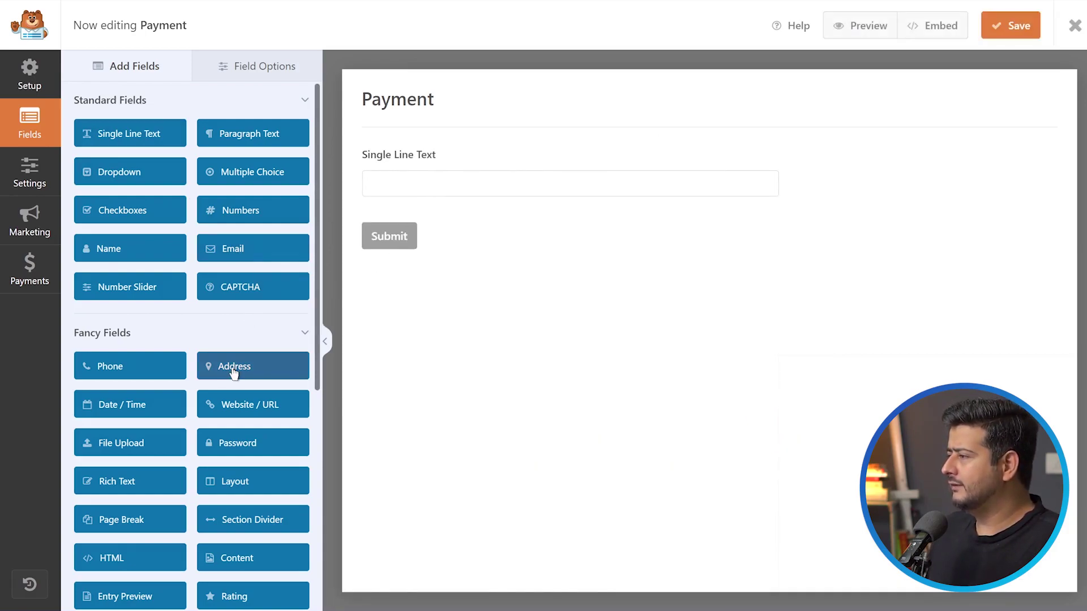
drag(112, 369, 416, 215)
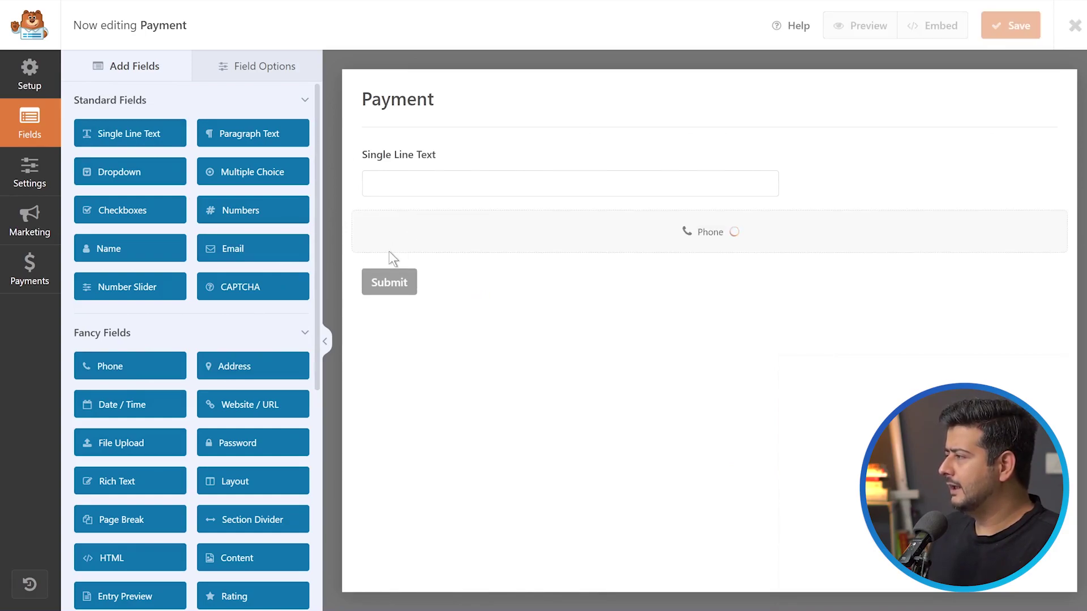
drag(257, 250, 432, 241)
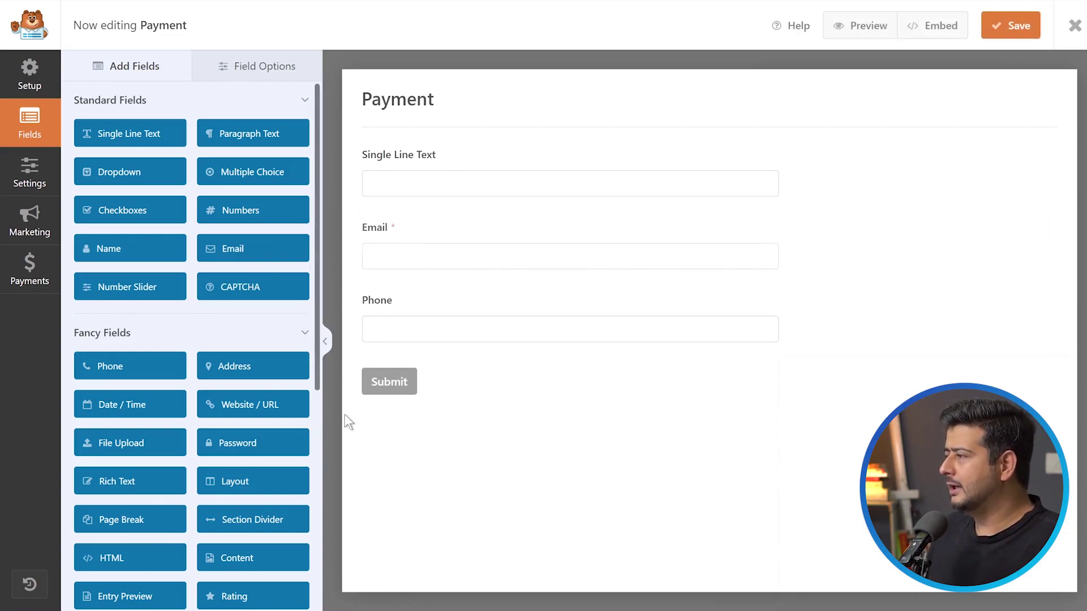
drag(252, 368, 434, 368)
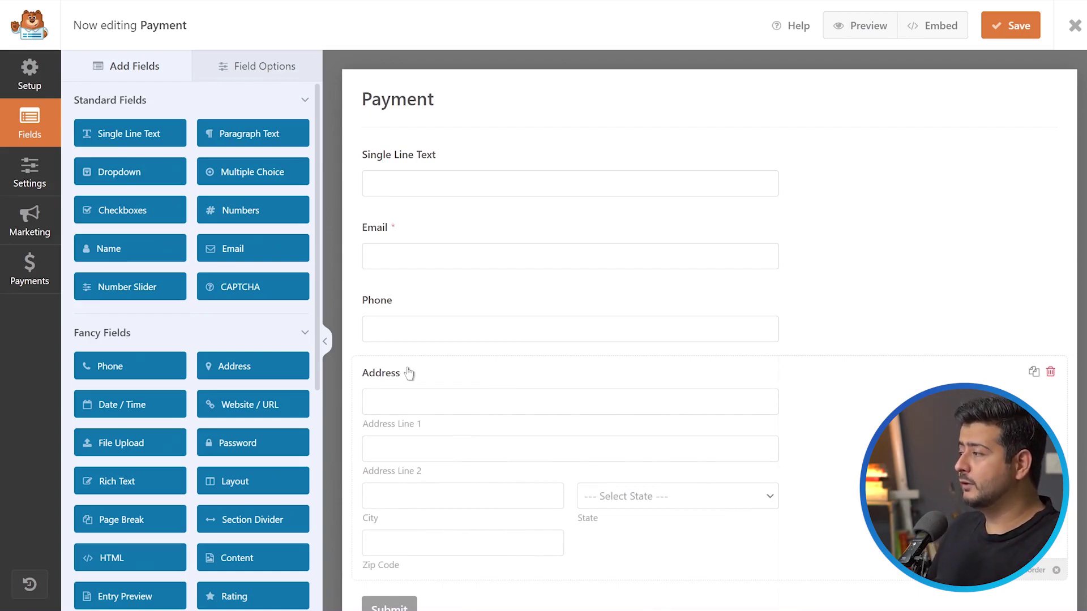
drag(409, 374, 406, 452)
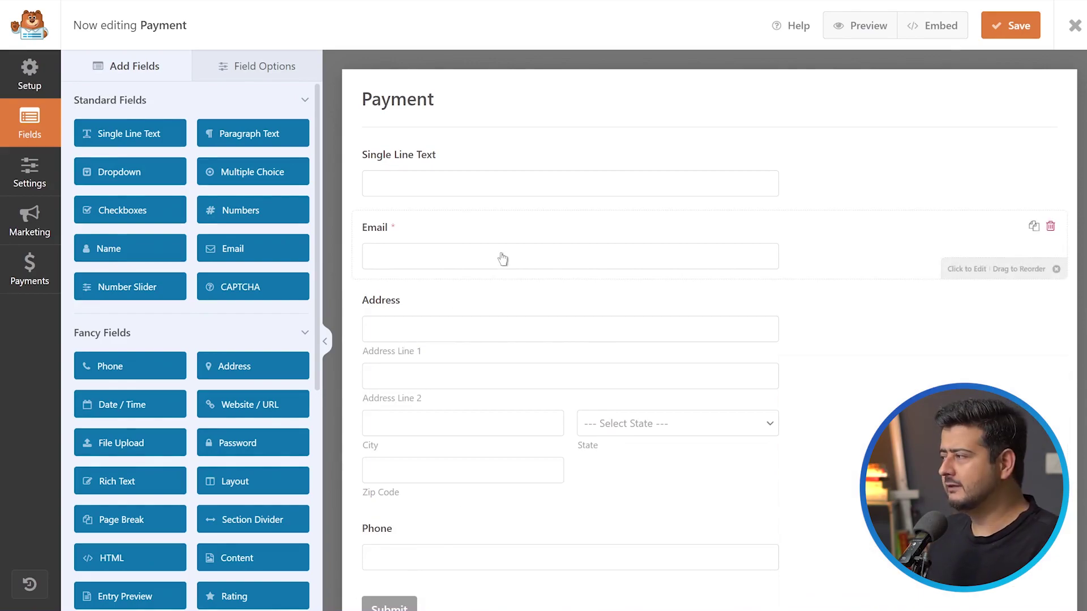
- Drag the Stripe Credit Card field from Payment Fields in above the Submit button
scroll(503, 260, down, 1)
scroll(249, 343, down, 5)
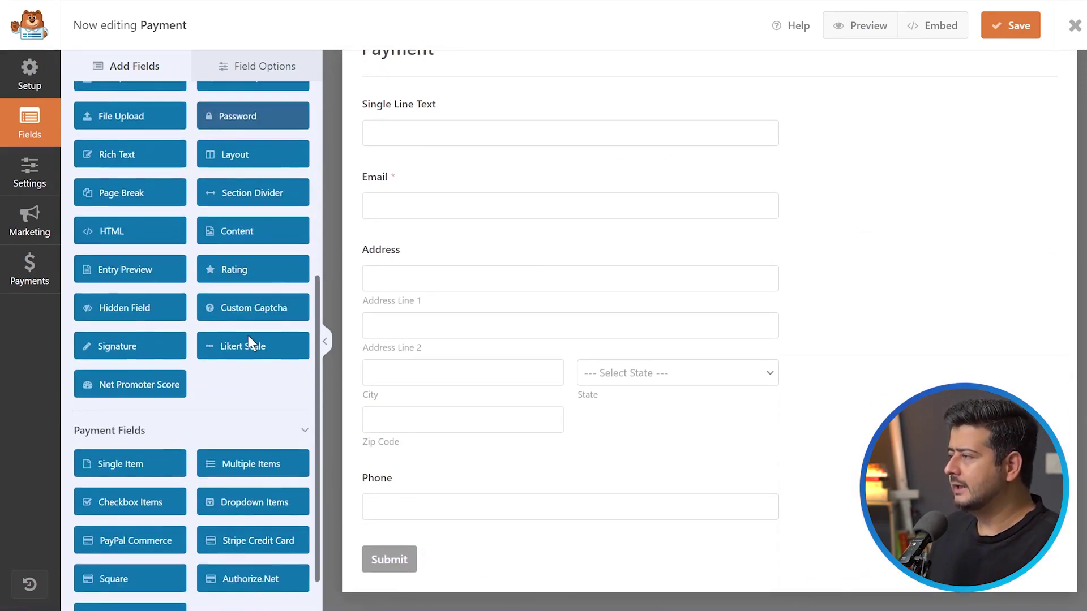
scroll(138, 430, up, 5)
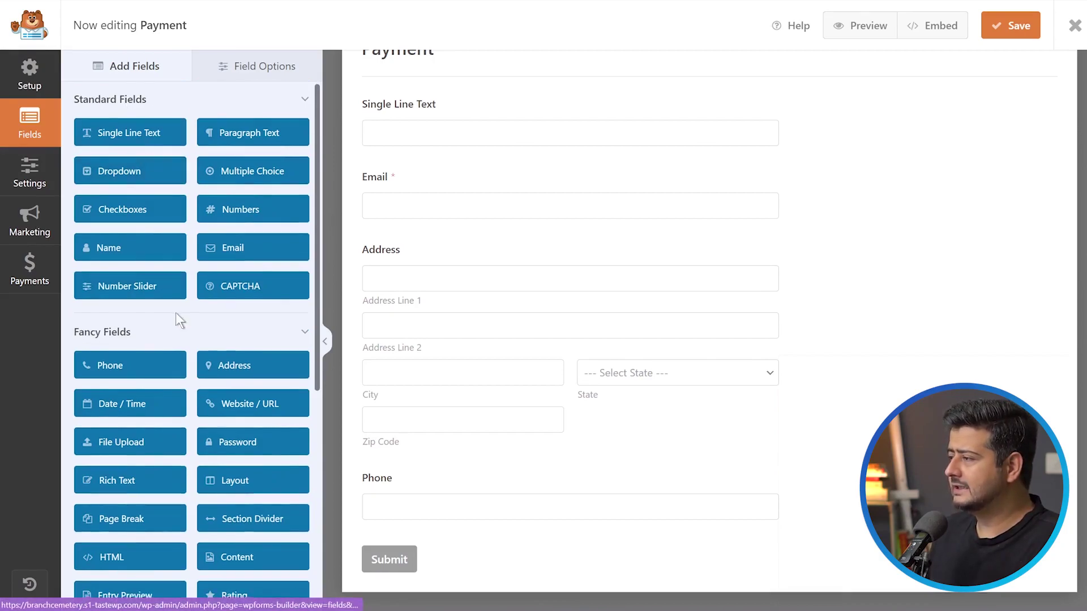
scroll(177, 317, down, 6)
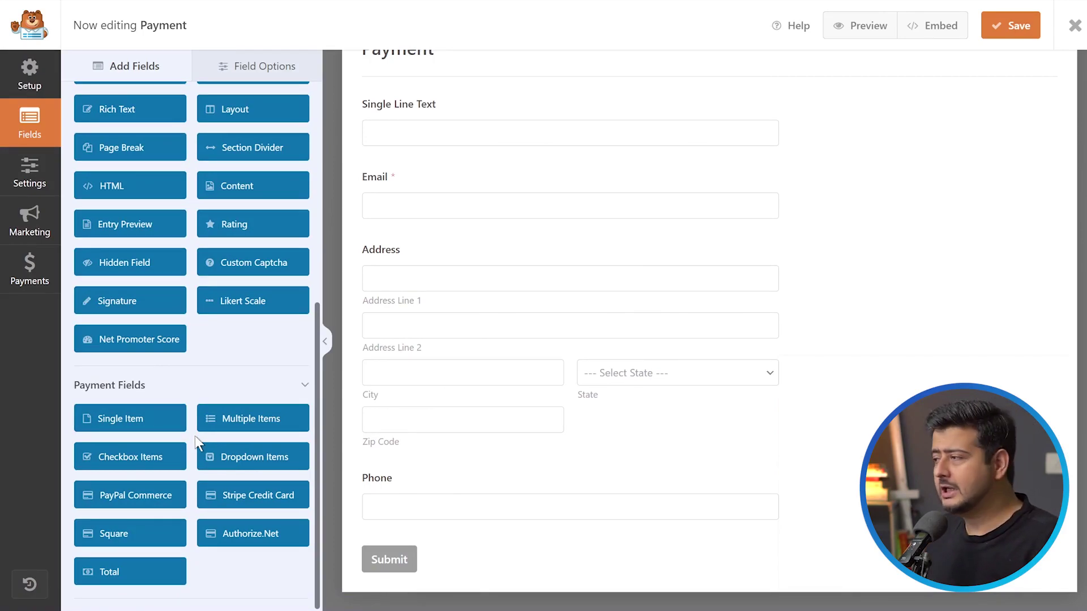
drag(248, 501, 406, 532)
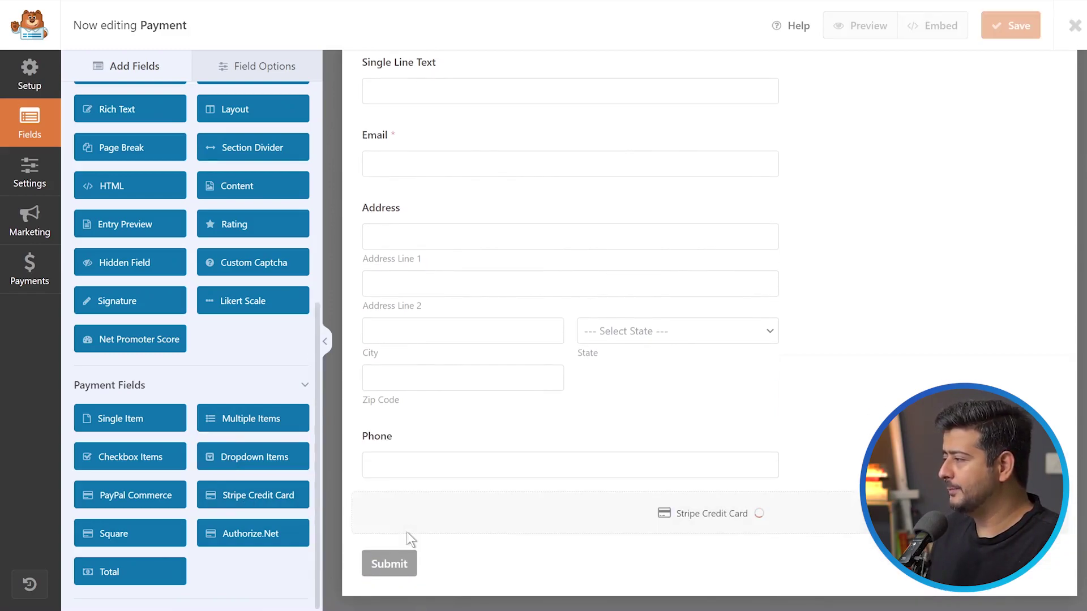
scroll(536, 446, down, 3)
scroll(535, 442, up, 5)
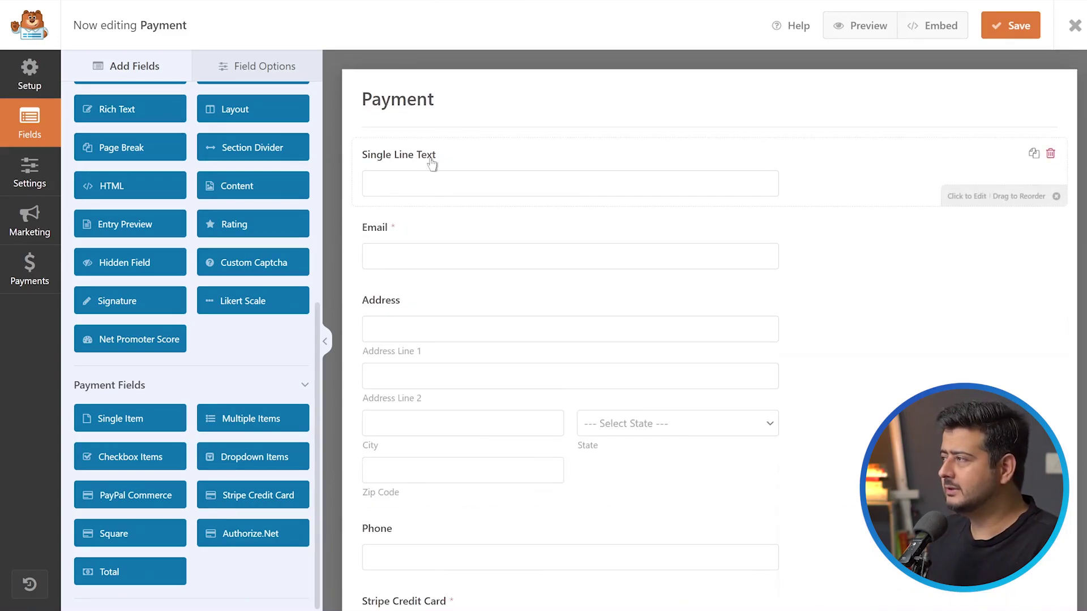
- Replace the Single Line Text field's label with 'First Name'
click(432, 164)
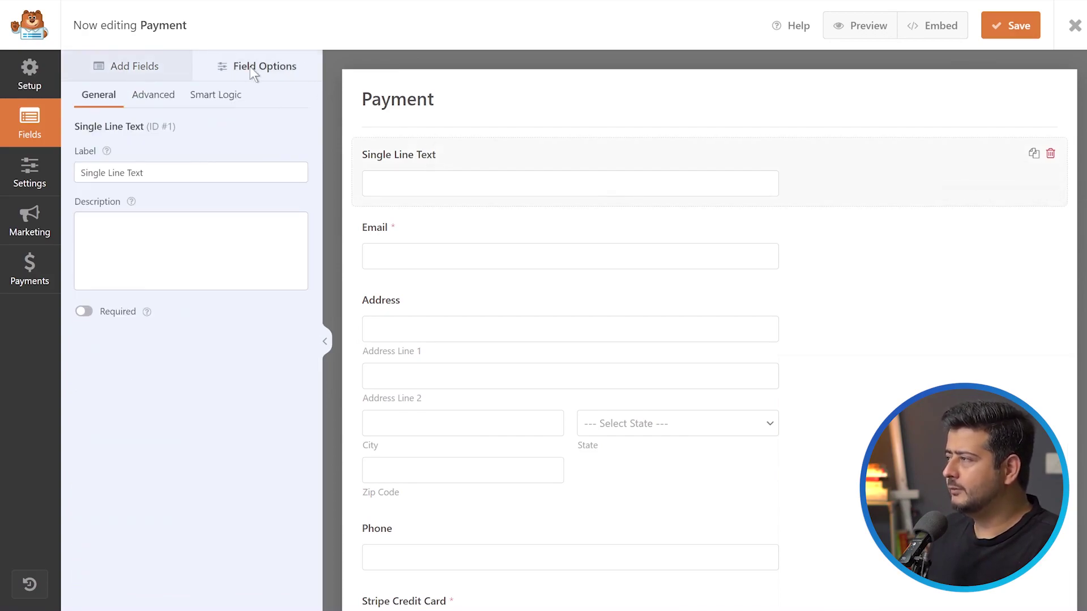
drag(203, 173, 77, 173)
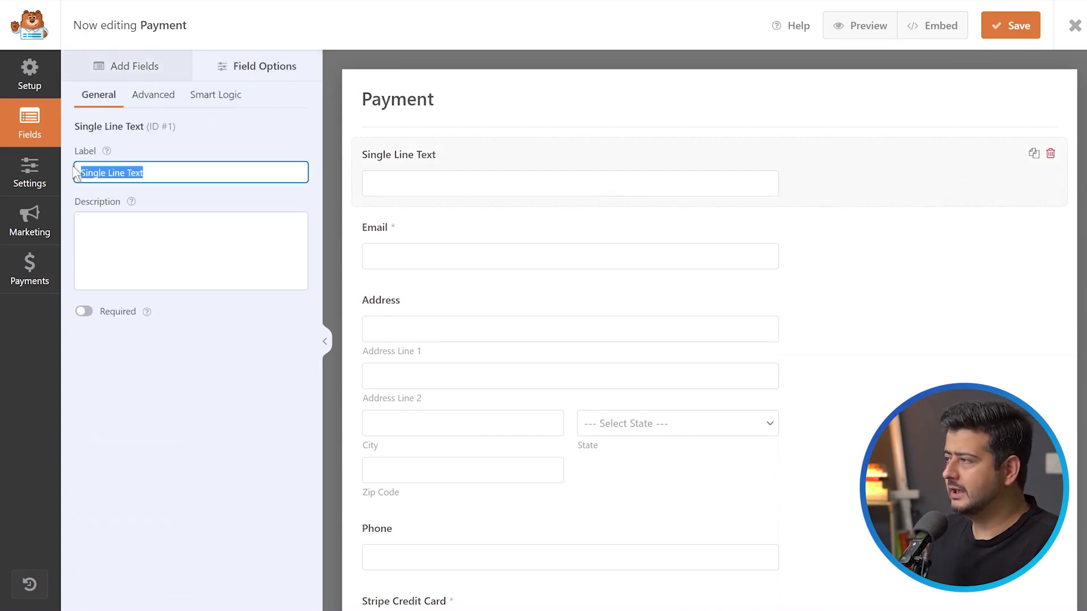
text(Fir)
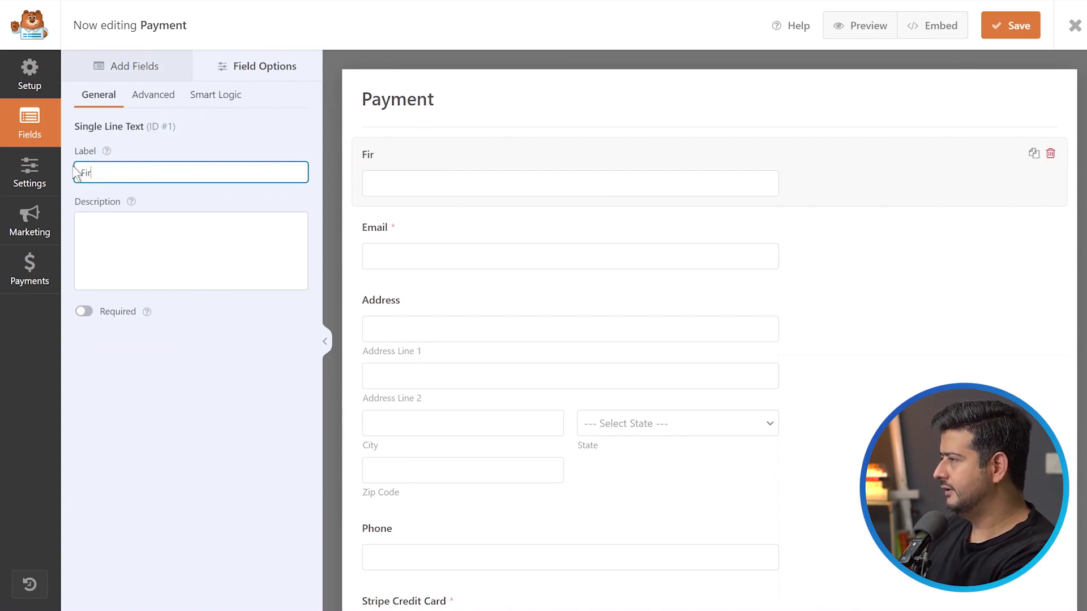
text(st Name)
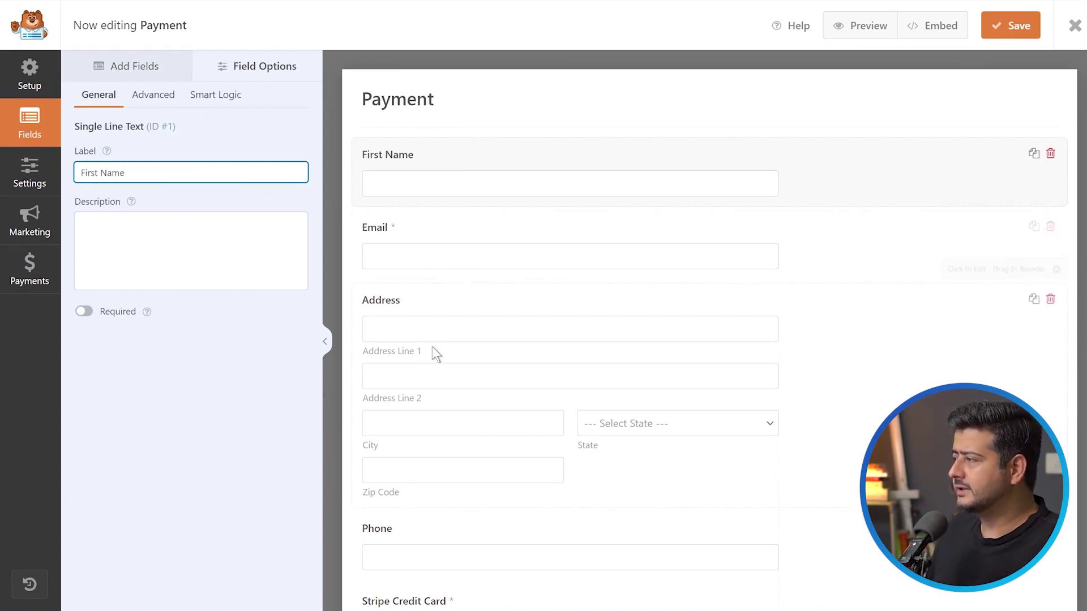
scroll(421, 326, down, 2)
scroll(419, 312, down, 1)
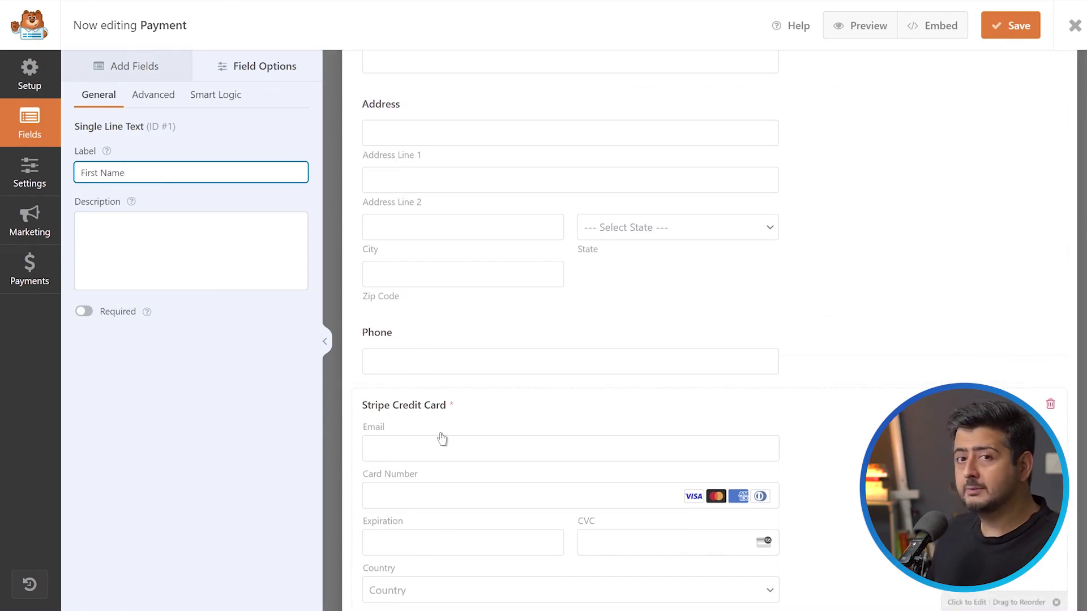
- Enable Stripe payments and set both the payment receipt and customer email to the Email field
click(48, 273)
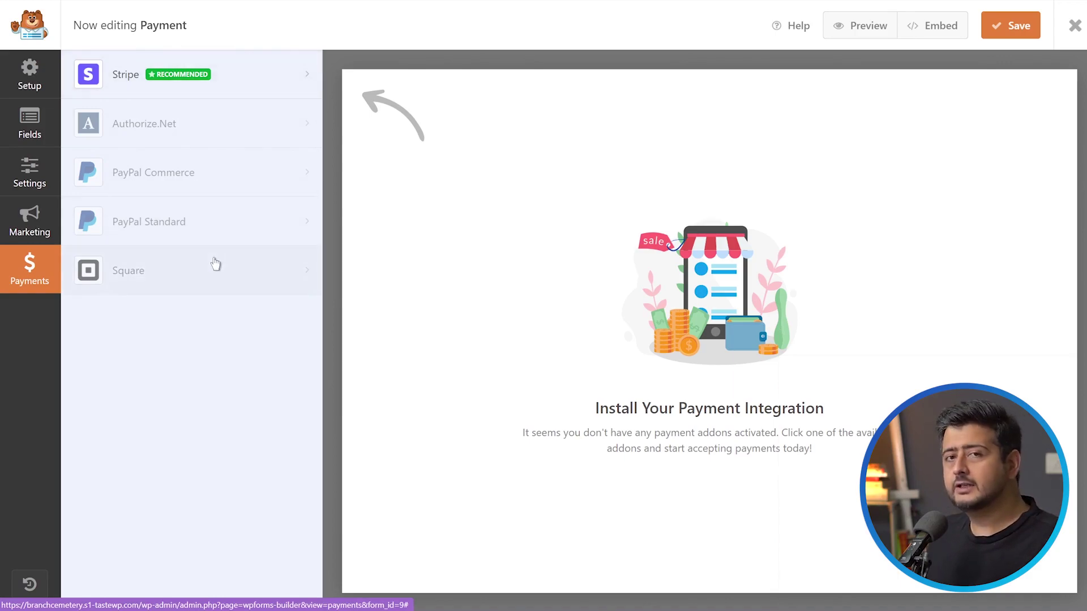
click(133, 91)
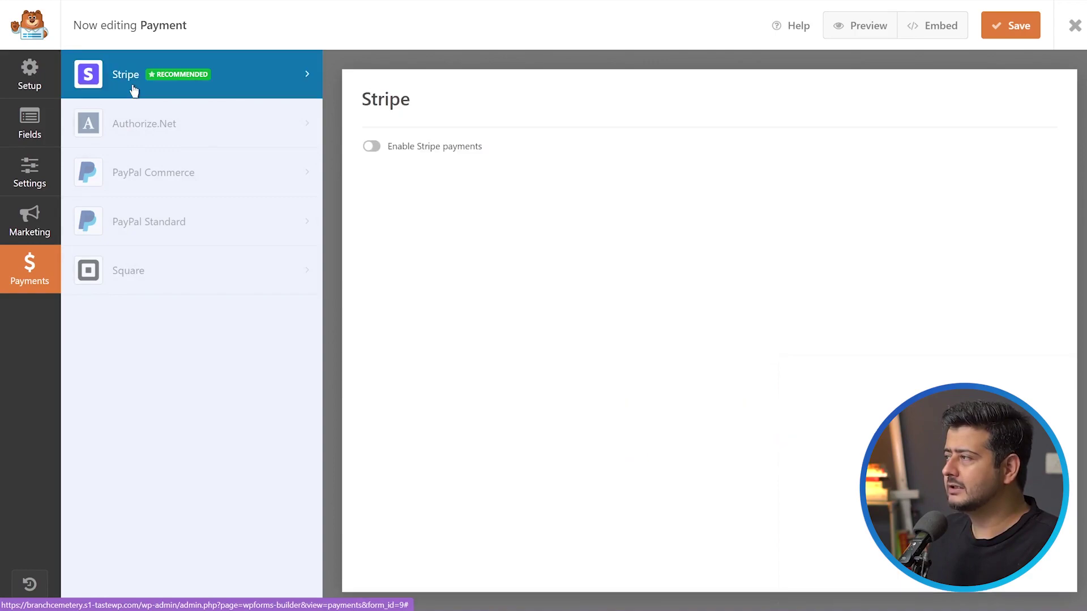
click(371, 147)
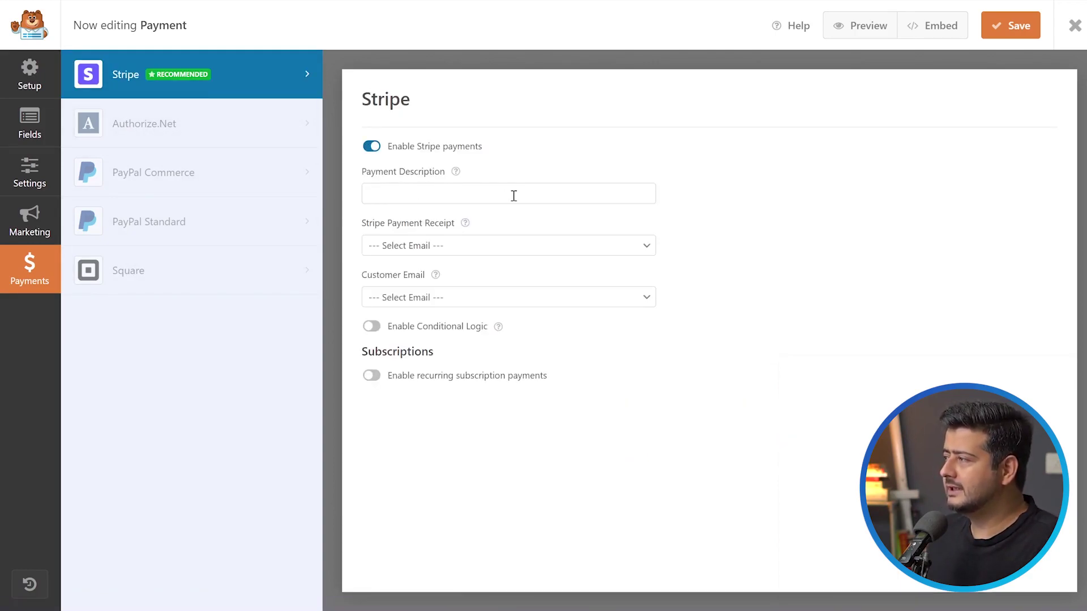
click(502, 245)
click(488, 277)
click(503, 296)
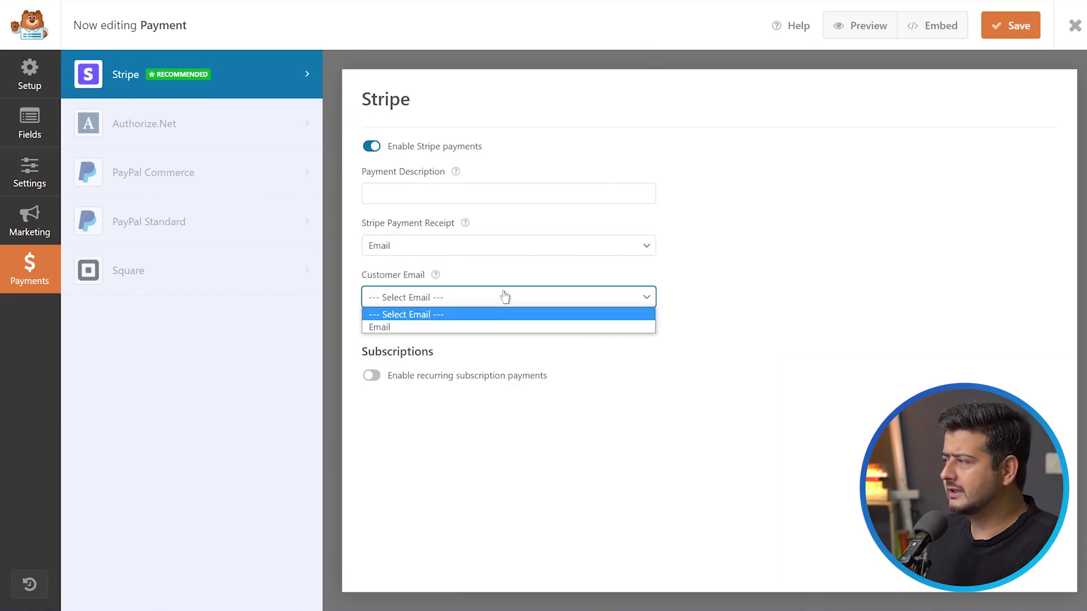
click(479, 327)
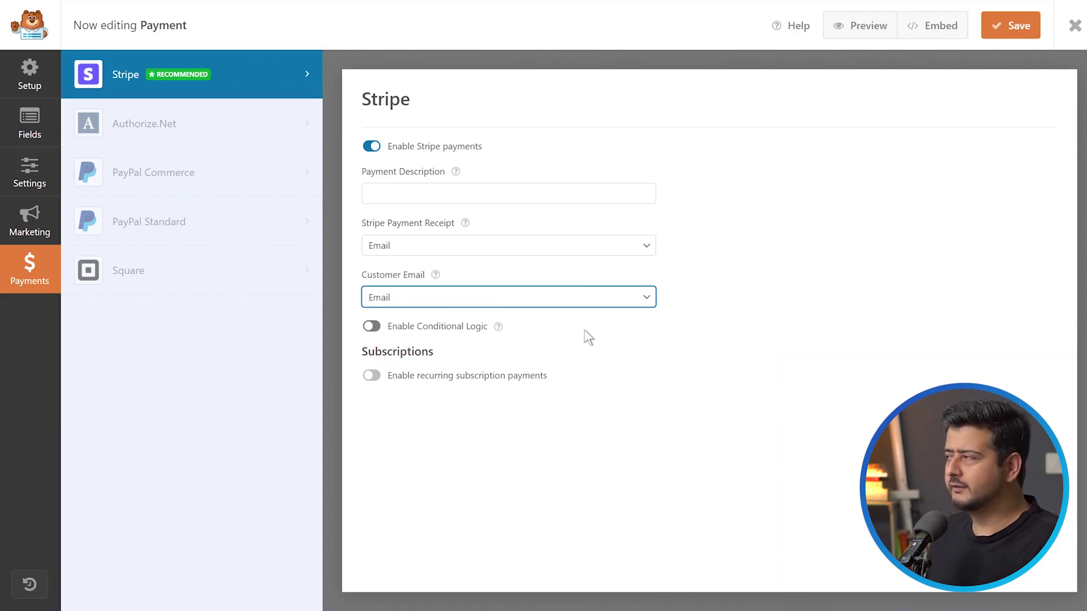
- Save the payment settings and go back to editing the form's fields
click(1012, 29)
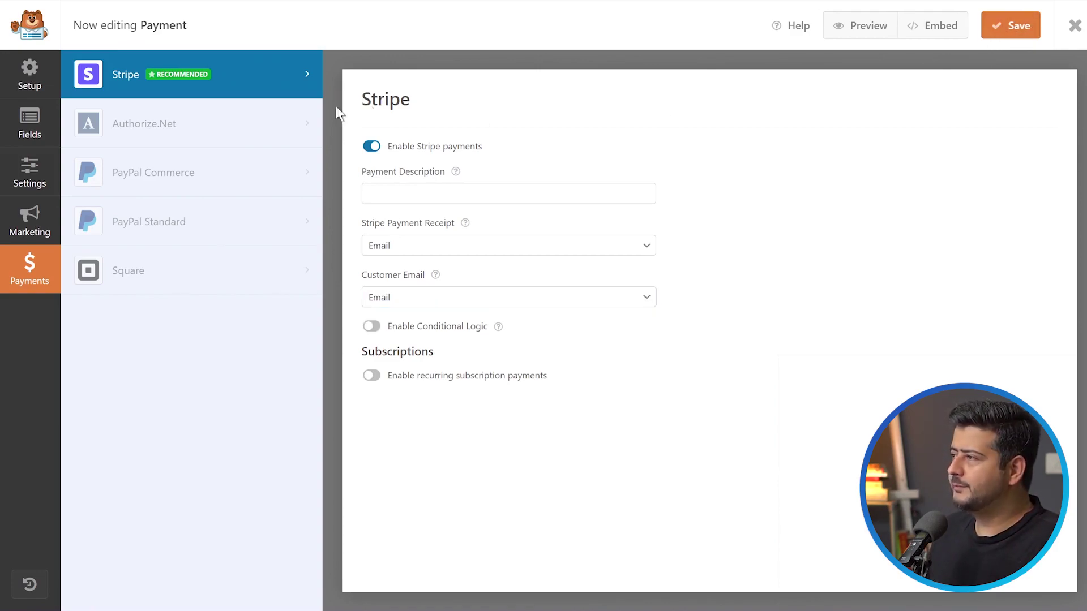
click(32, 82)
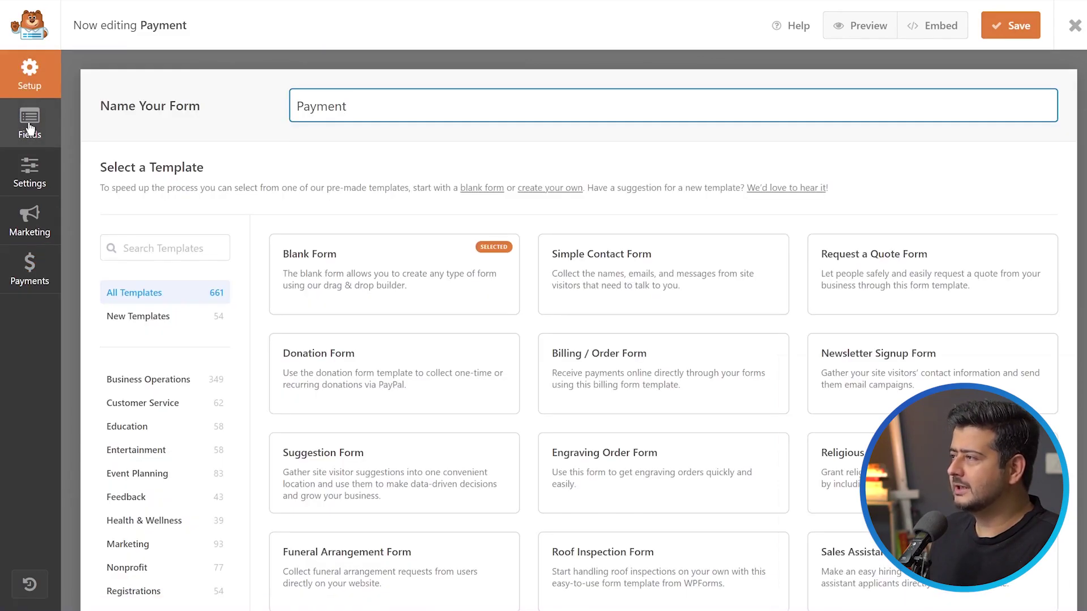
click(31, 128)
- Review the First Name field's options, moving through Advanced to the Smart Logic settings
click(124, 66)
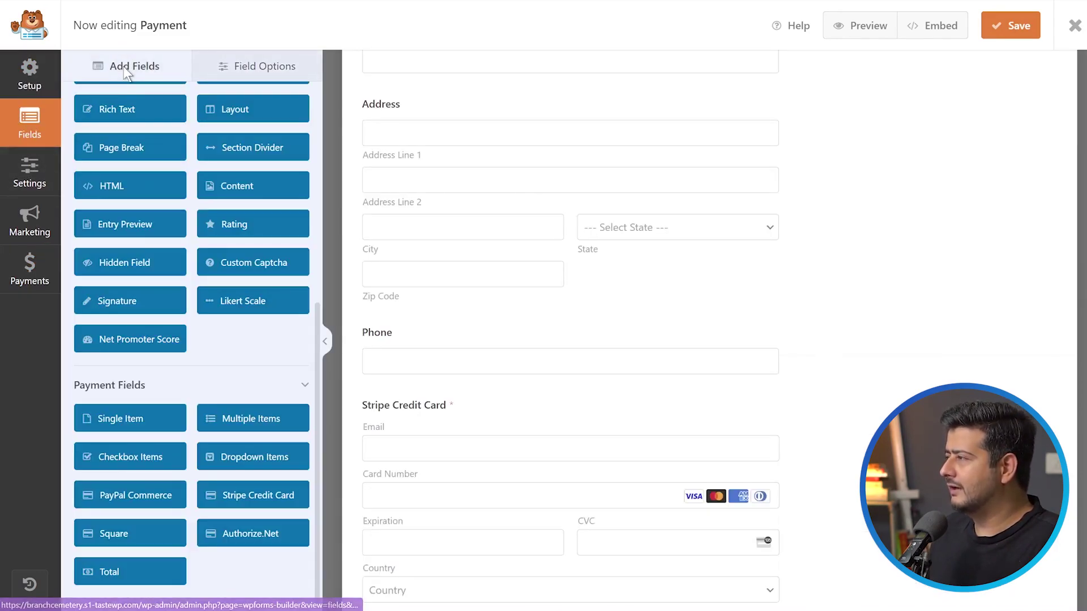
scroll(521, 300, down, 2)
scroll(538, 317, up, 5)
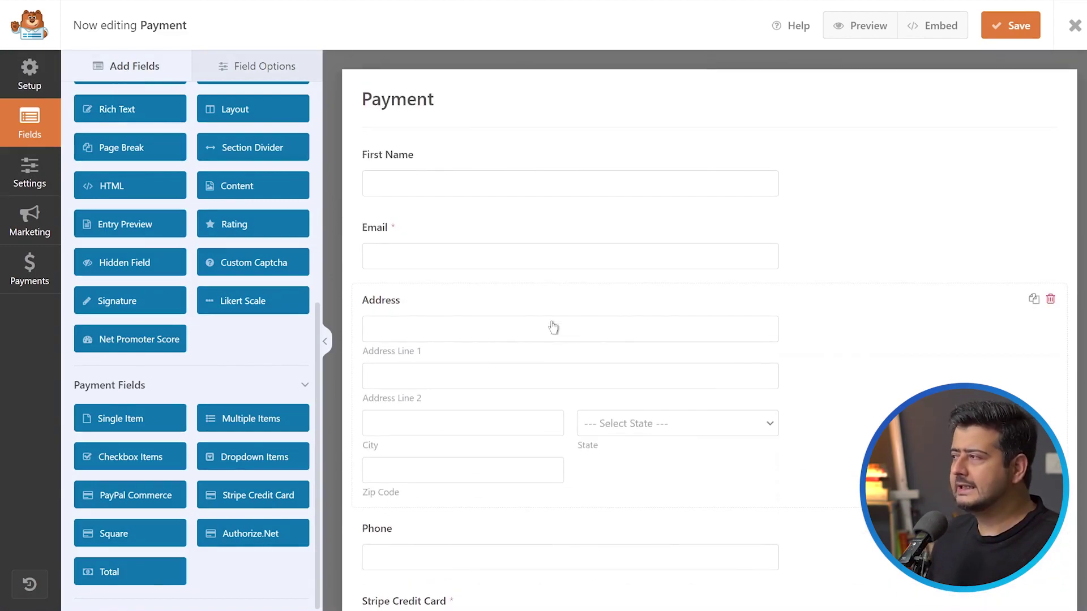
click(432, 180)
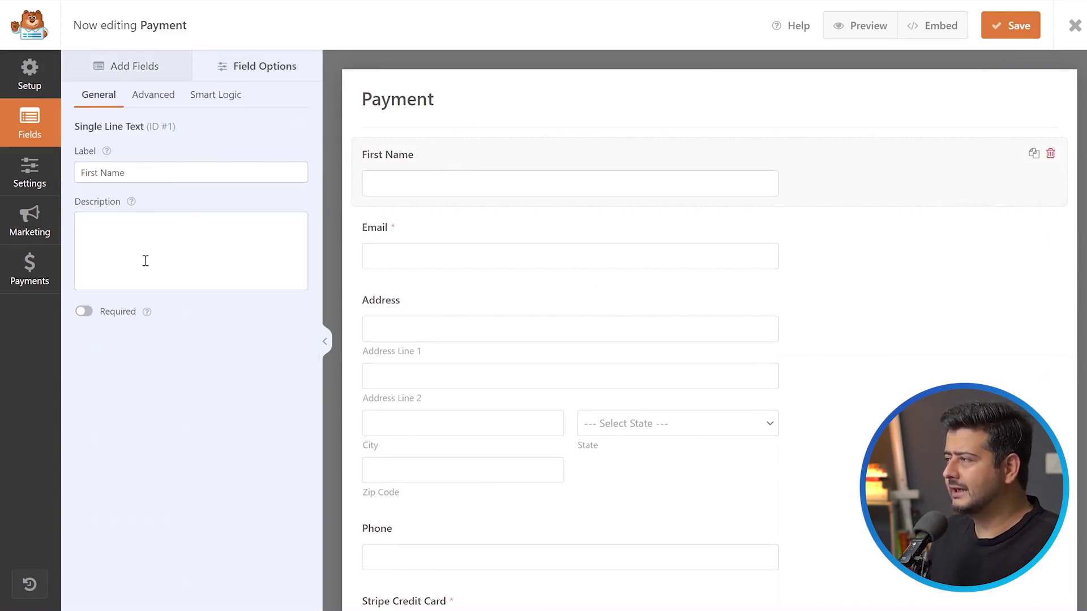
click(155, 96)
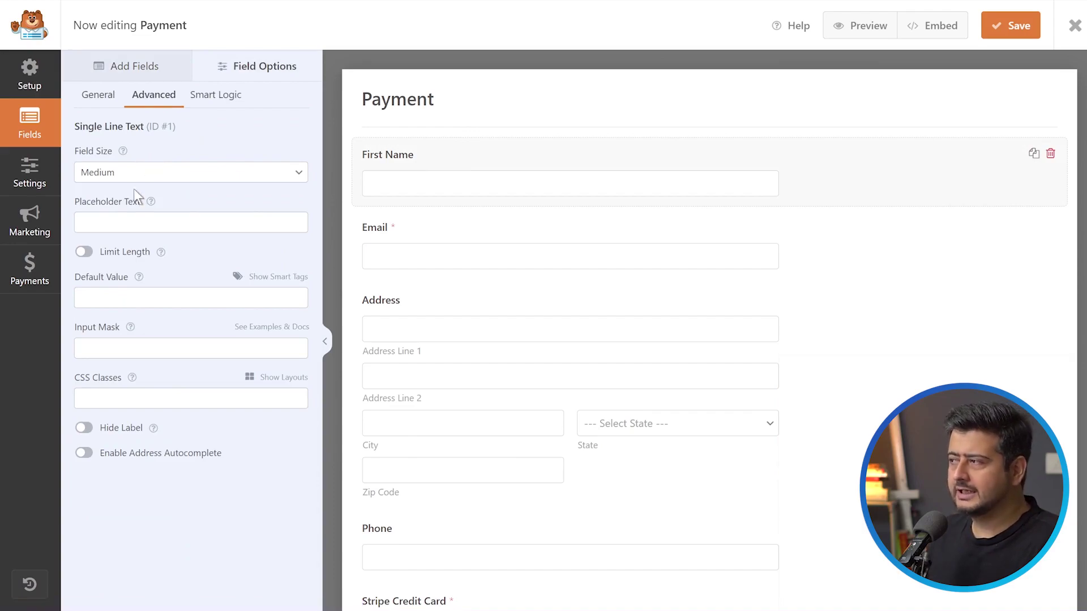
click(223, 95)
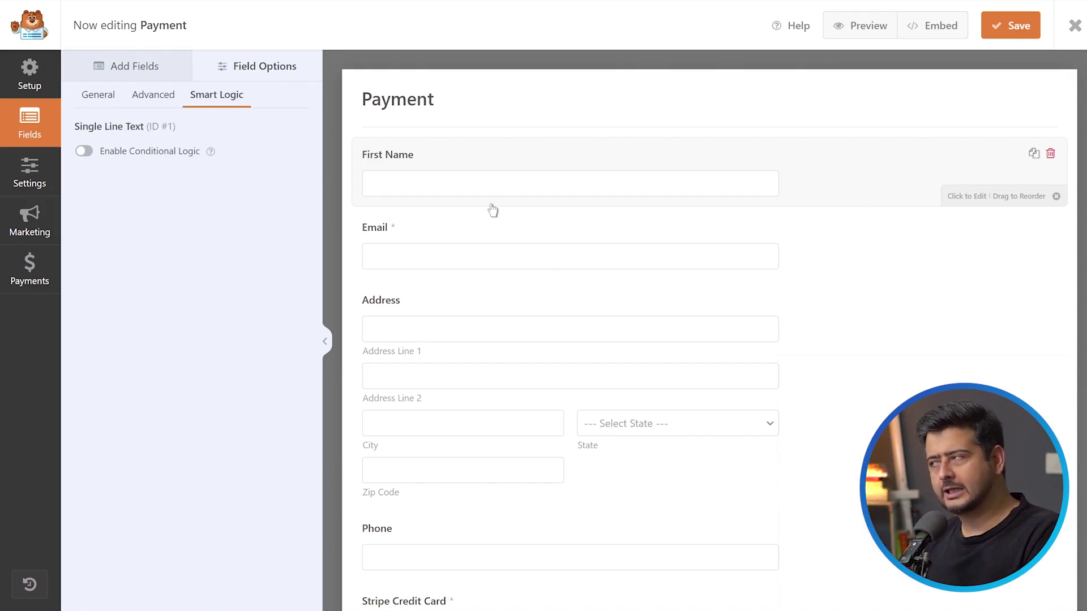
- Save the Payment form
scroll(493, 211, down, 5)
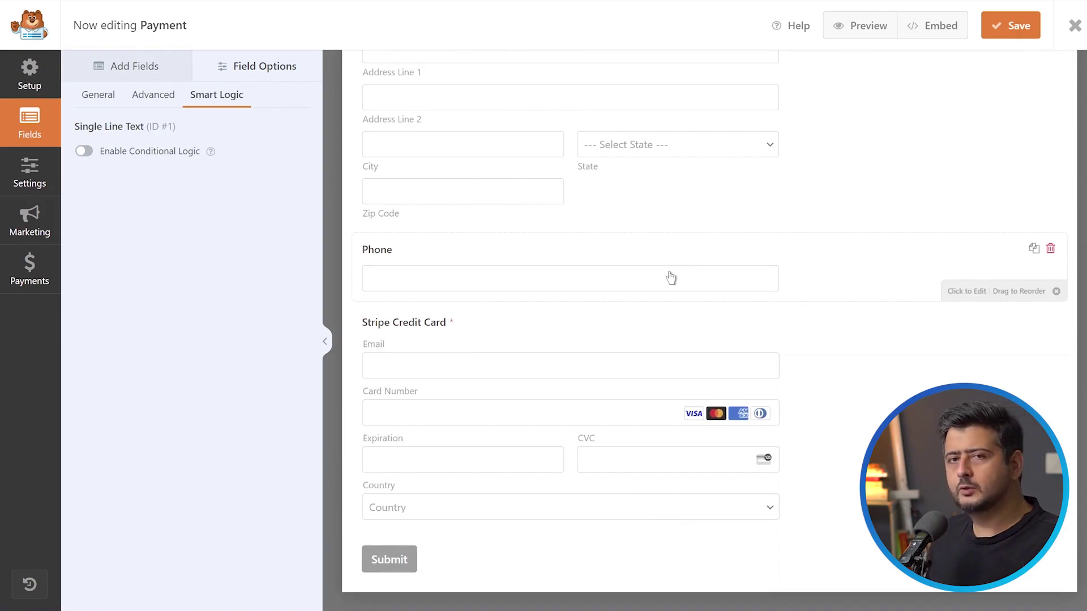
scroll(637, 293, up, 5)
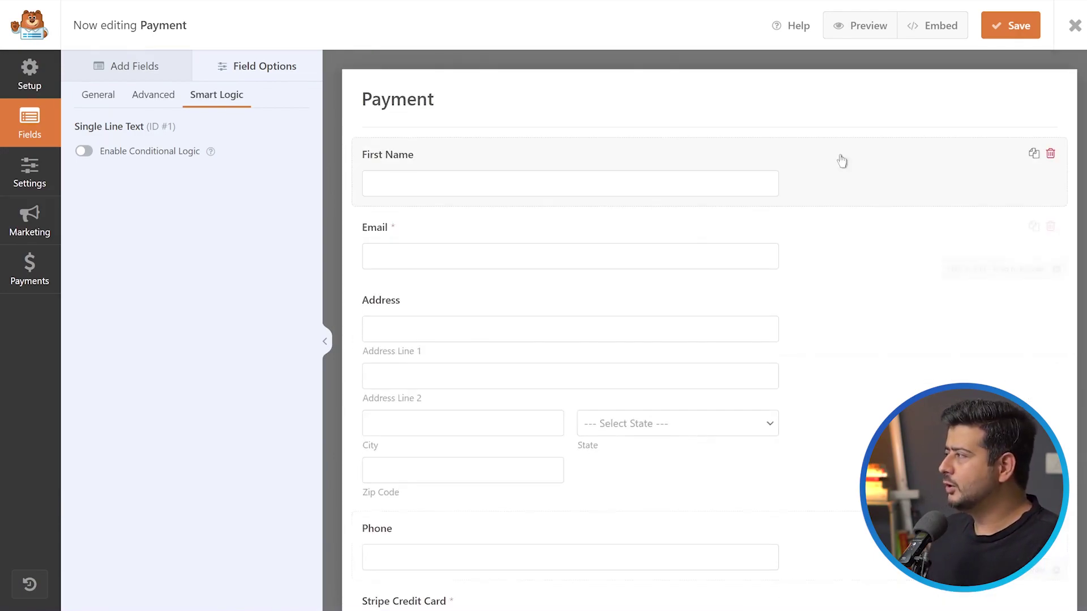
click(1003, 27)
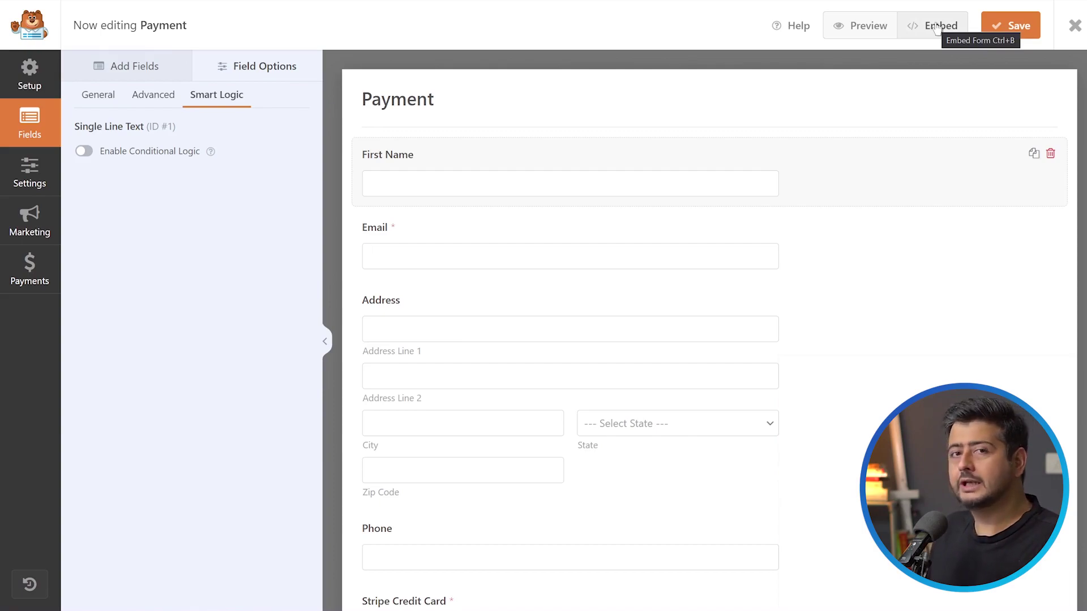
- Embed the form in a newly created page named 'Test Payments'
click(931, 31)
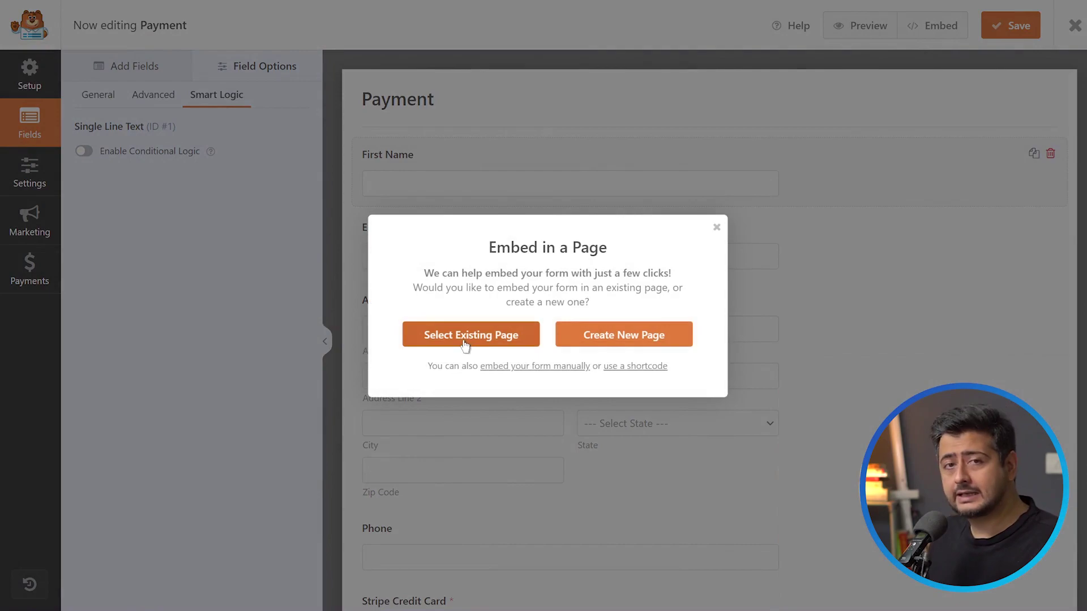
click(599, 338)
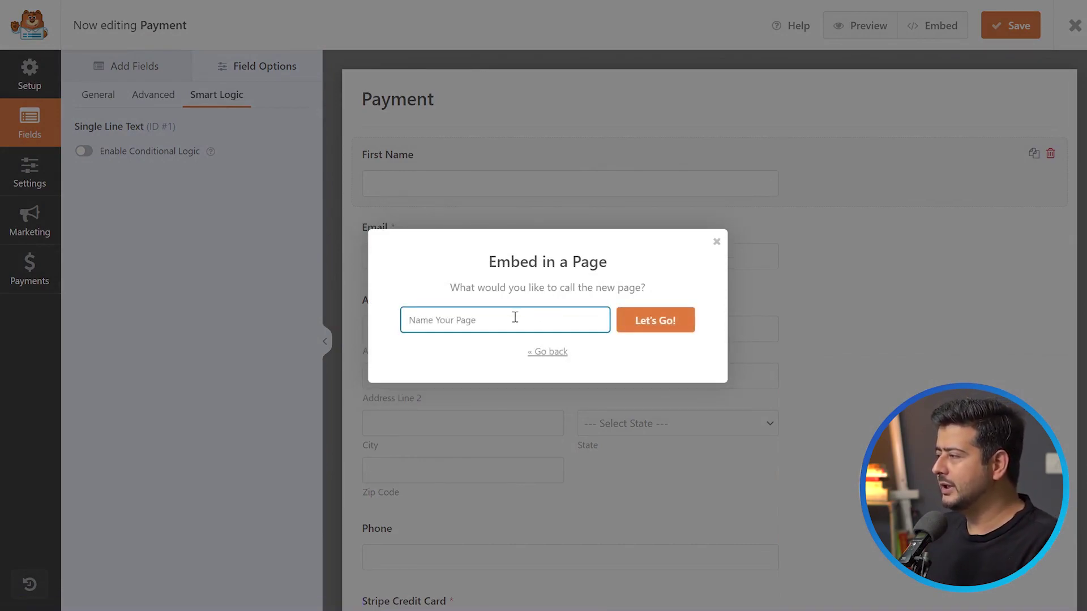
text(TEst)
key(BackSpace)
key(BackSpace)
key(BackSpace)
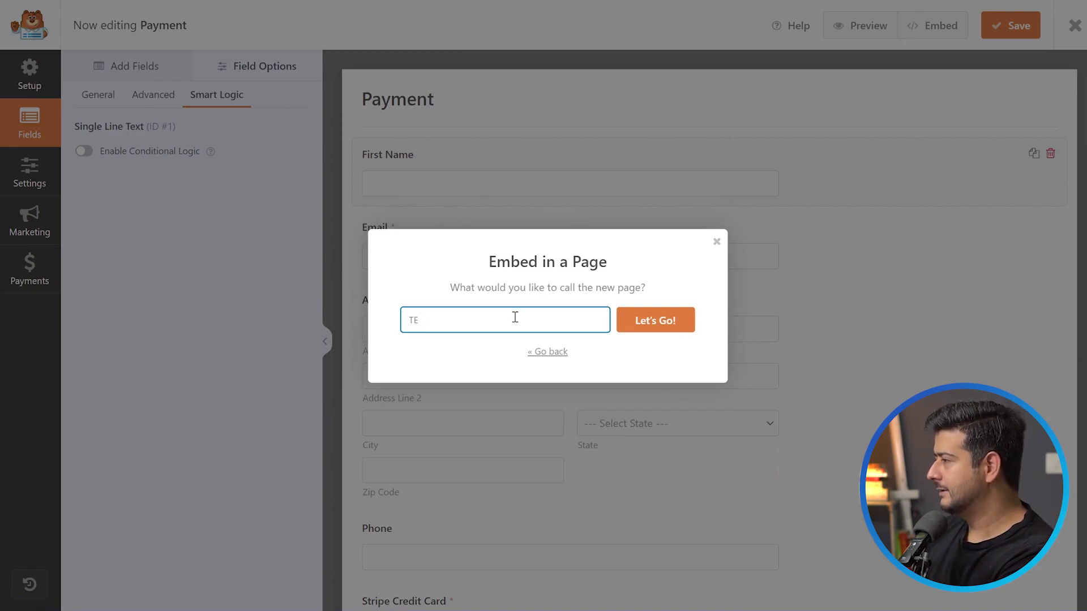
text(est Payments)
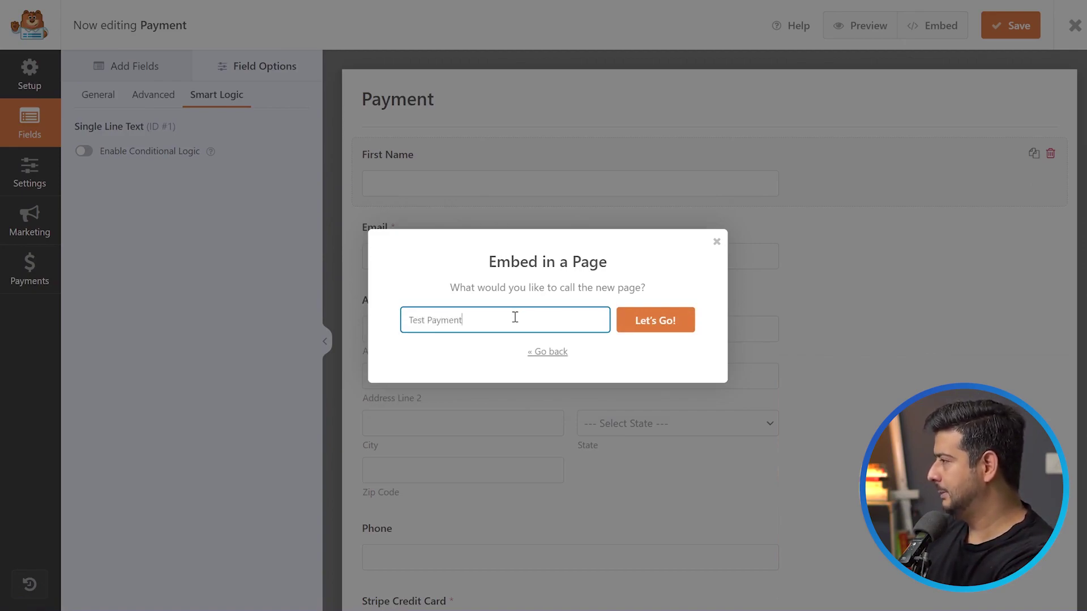
click(646, 322)
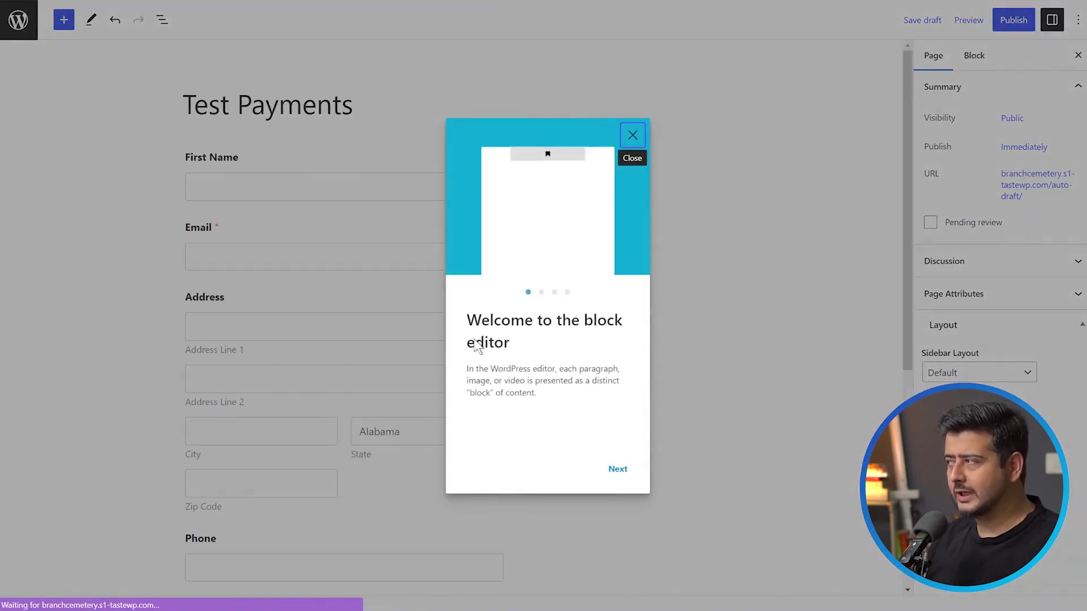
- Dismiss the welcome guide and bring up the embedded WPForms block's options menu
click(633, 135)
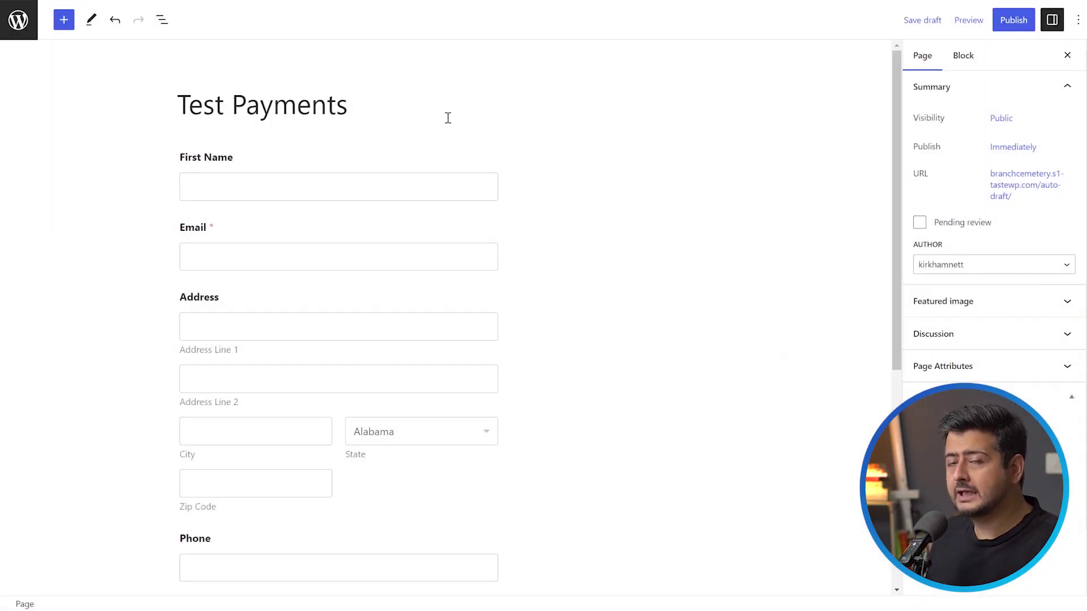
click(372, 146)
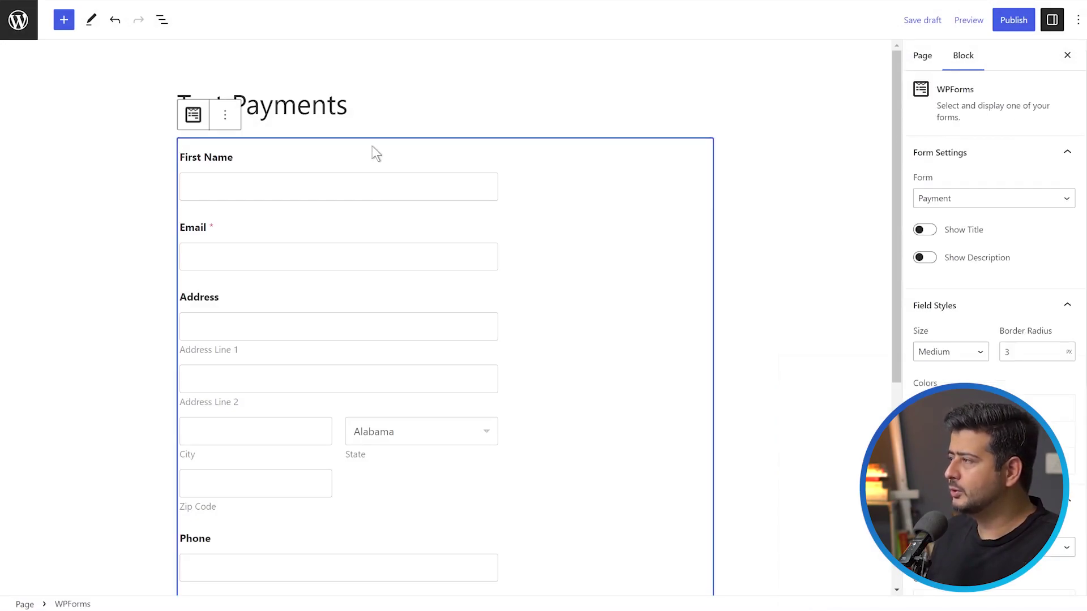
click(232, 123)
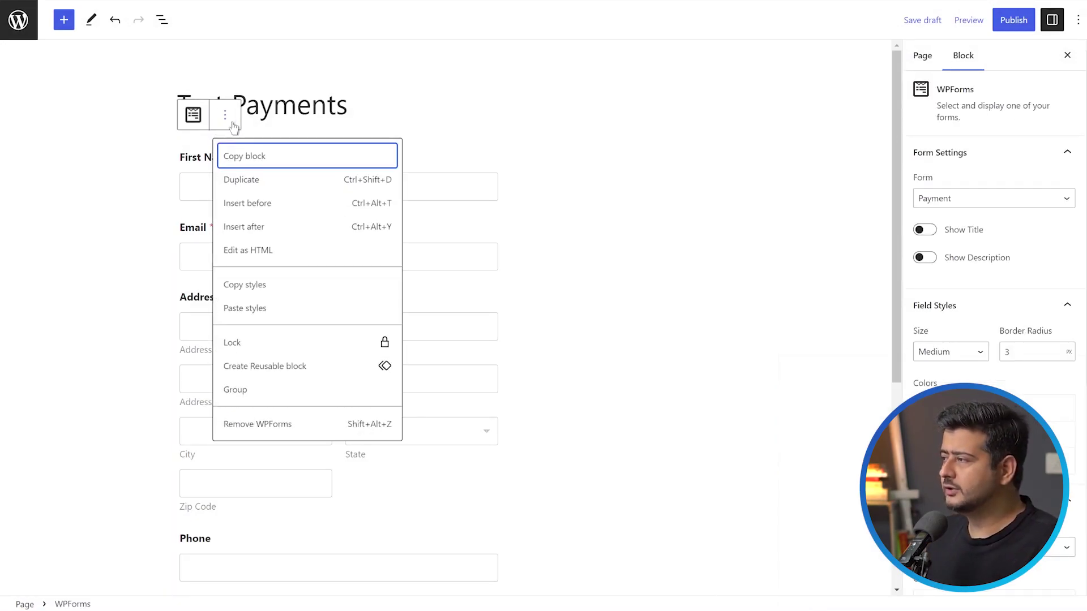
- Remove the old form block, insert a fresh WPForms block via /wpf, and list the forms
click(260, 426)
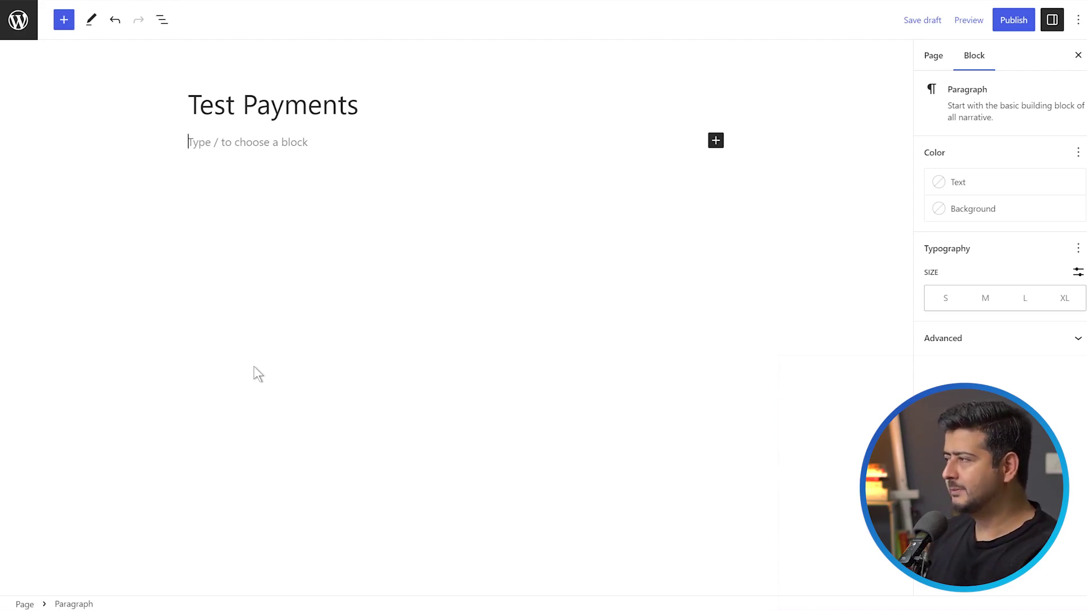
text(/wpf)
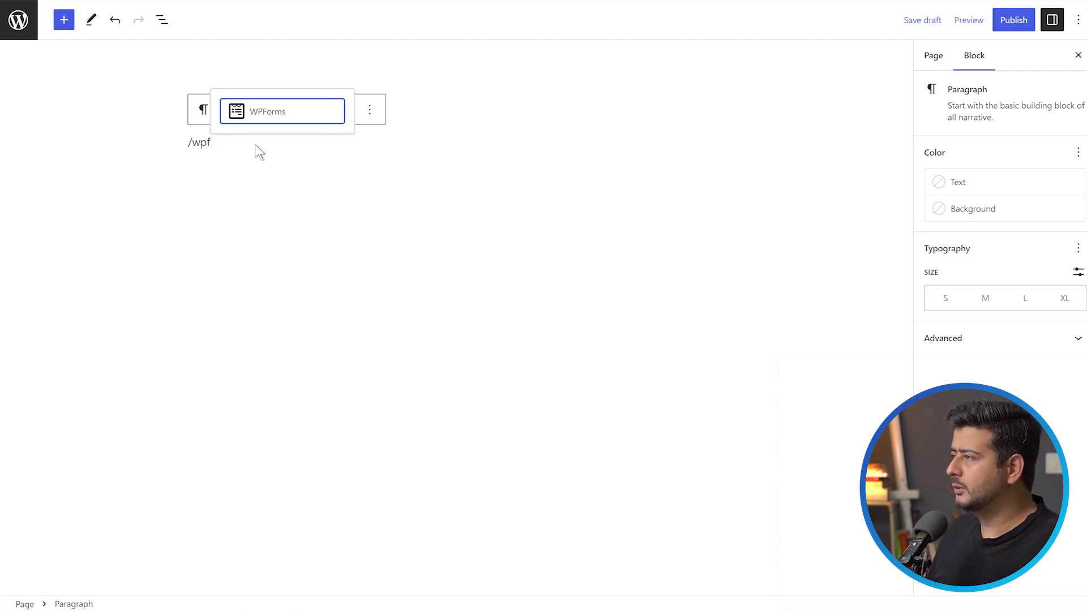
click(271, 120)
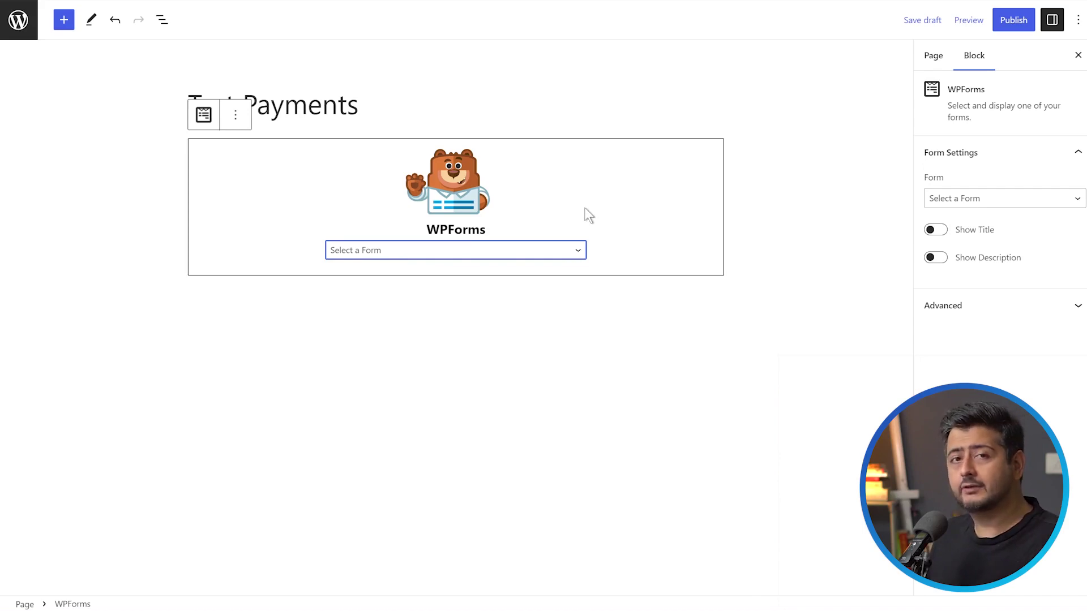
click(575, 254)
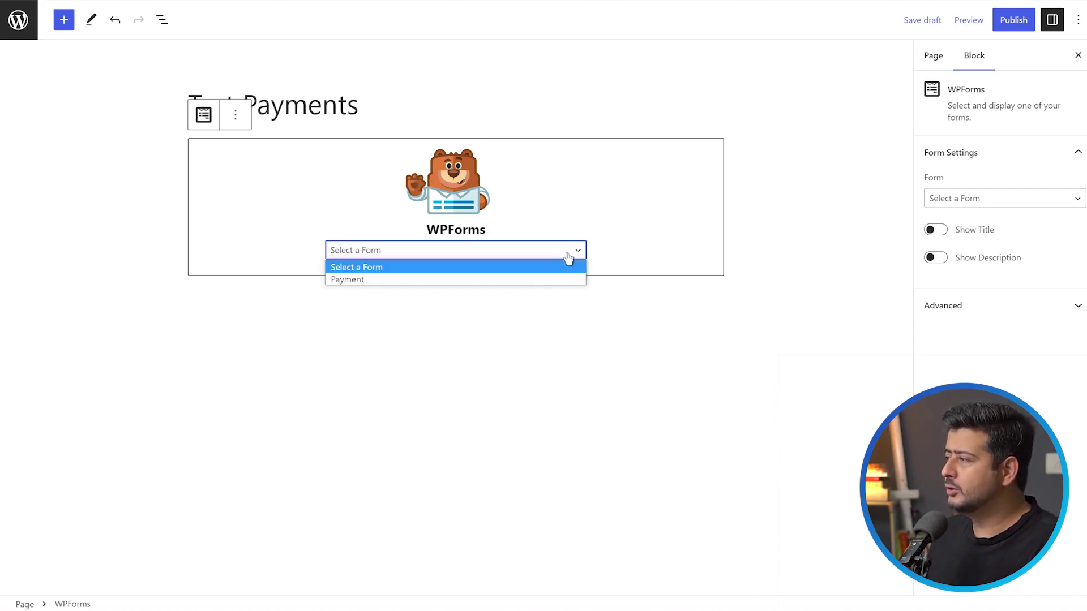
click(528, 280)
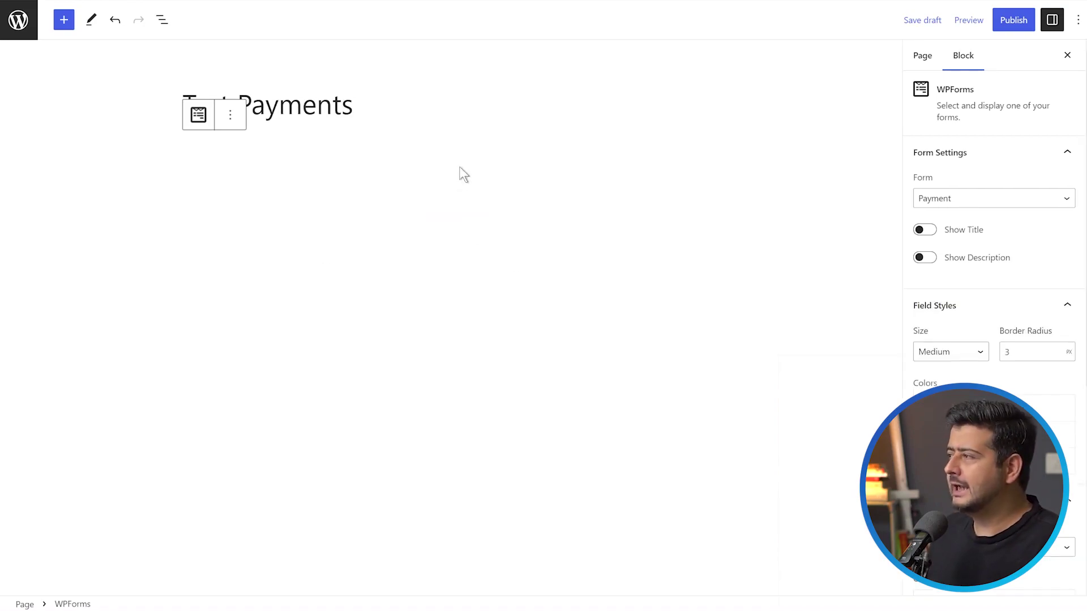
scroll(582, 331, down, 5)
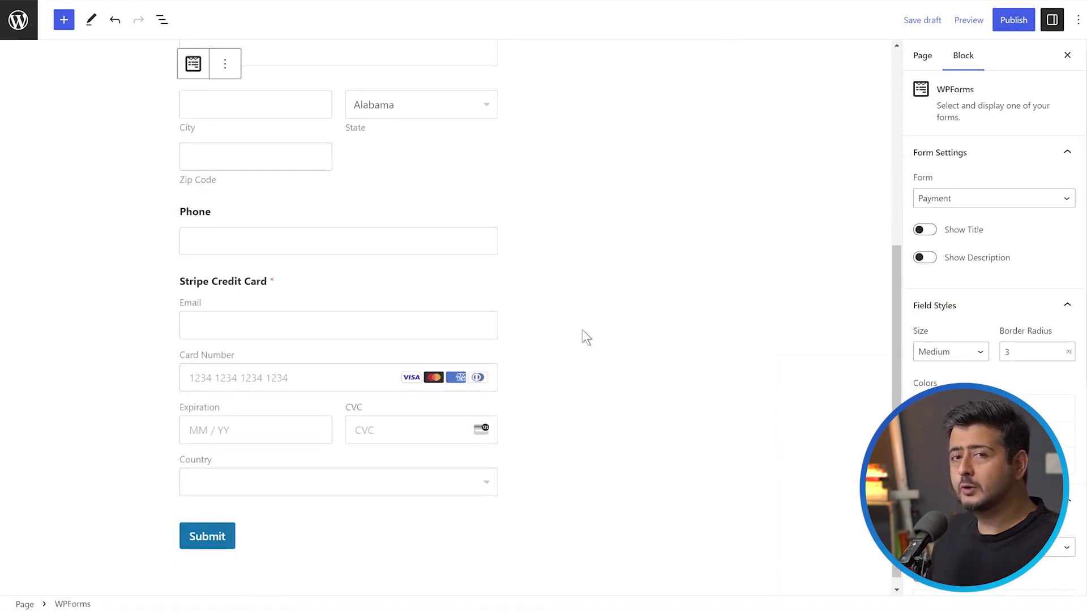
scroll(616, 331, up, 5)
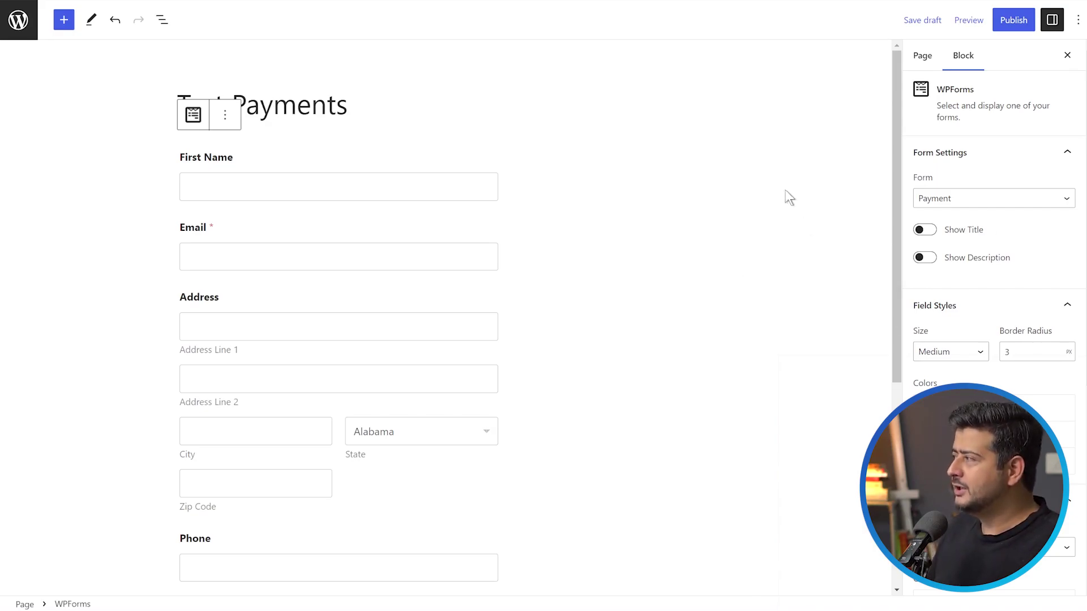
scroll(982, 364, down, 5)
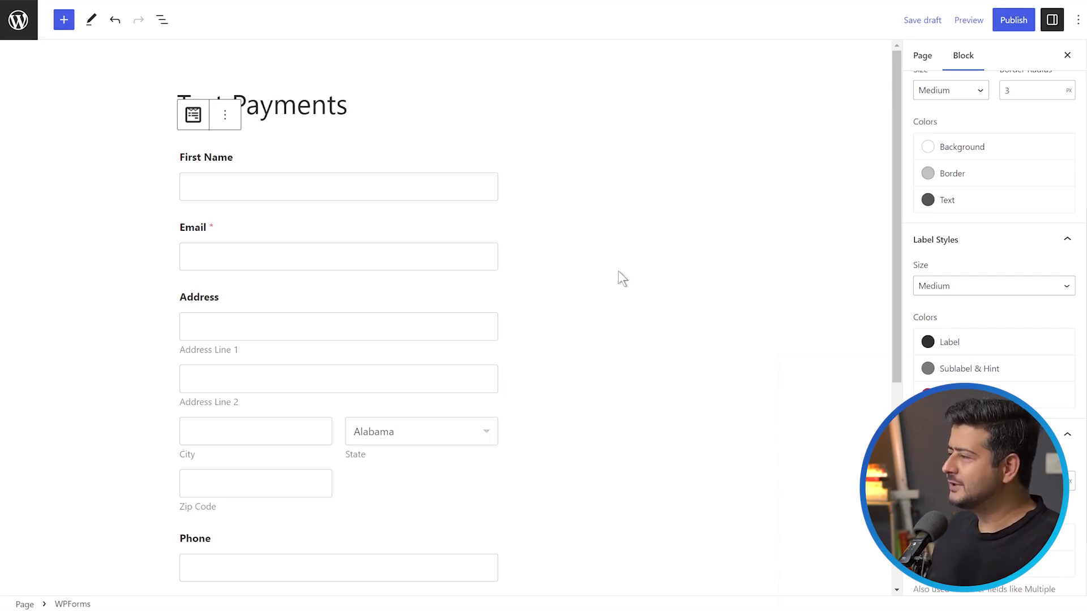
- Publish the Test Payments page and open the live page
scroll(600, 306, down, 5)
scroll(590, 334, up, 5)
click(1012, 21)
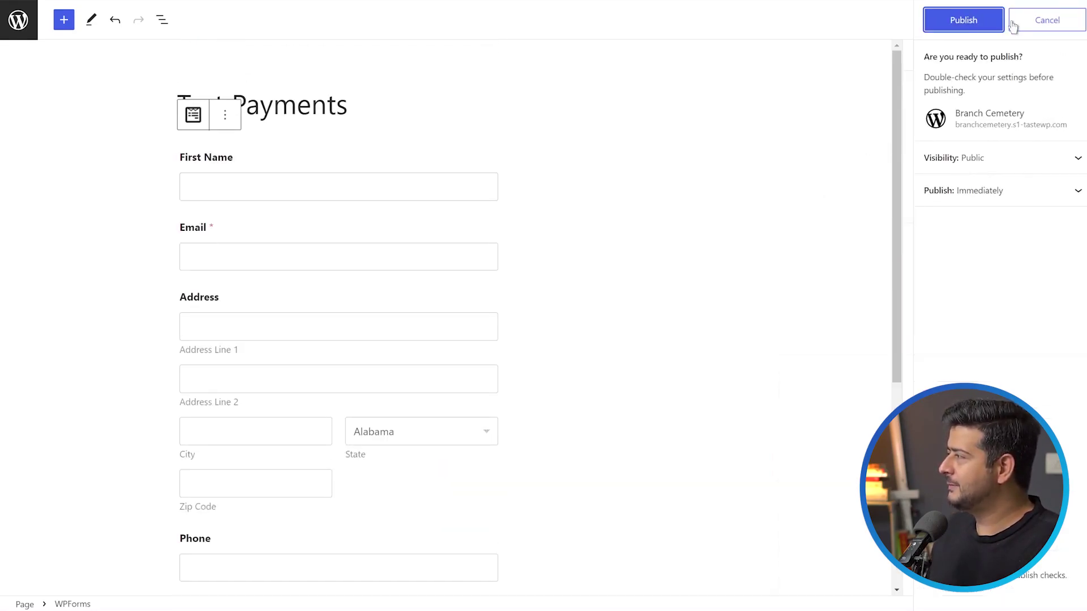
click(931, 21)
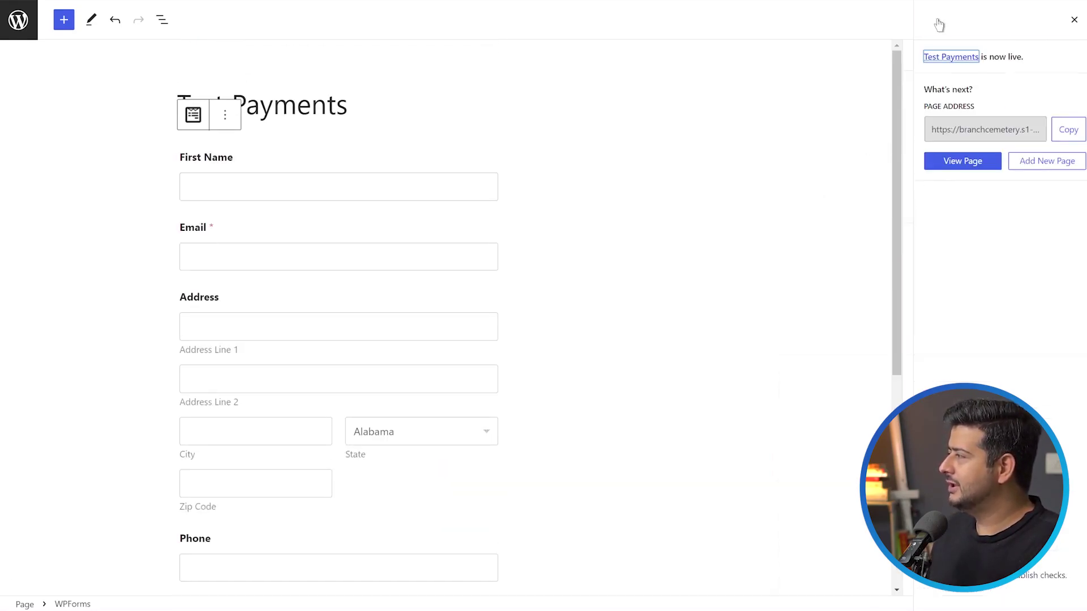
right_click(963, 163)
click(1020, 172)
- On the live page, try the Stripe card email and card number fields
key(ctrl+Tab)
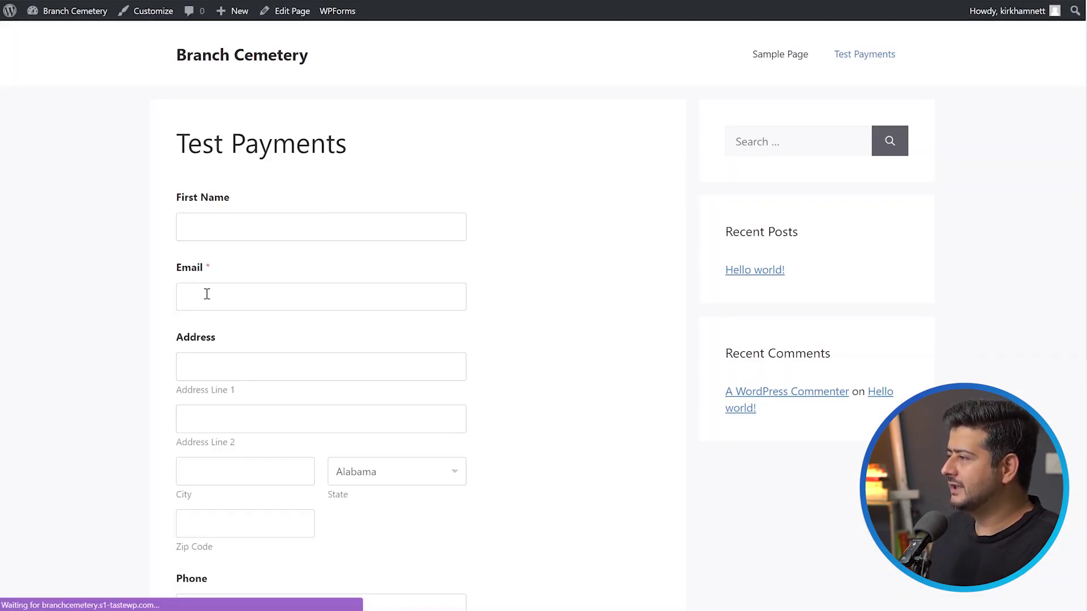
scroll(207, 294, down, 6)
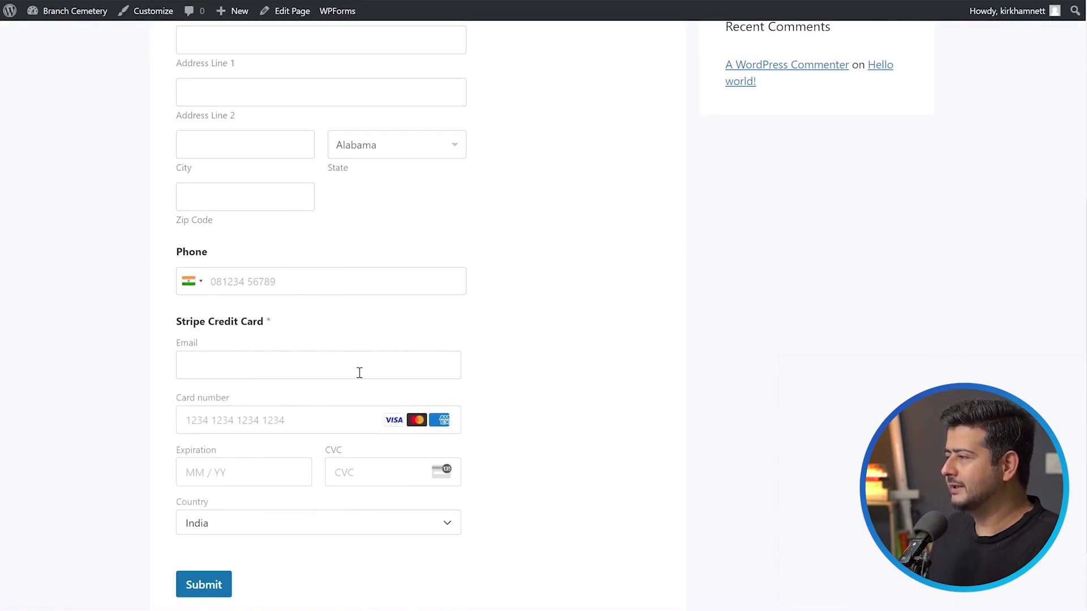
scroll(359, 373, down, 2)
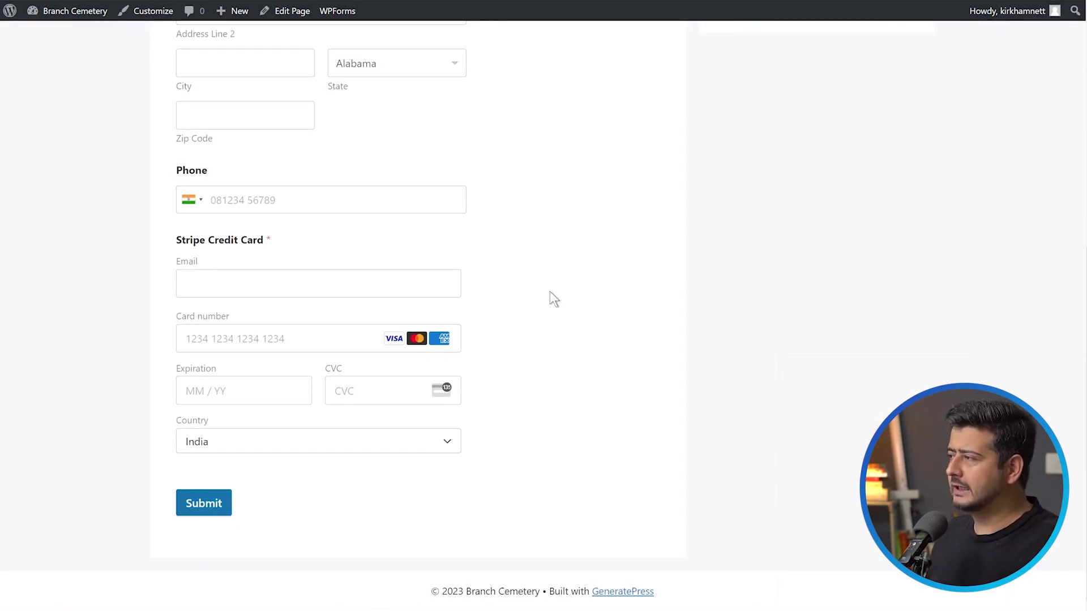
click(283, 285)
key(Tab)
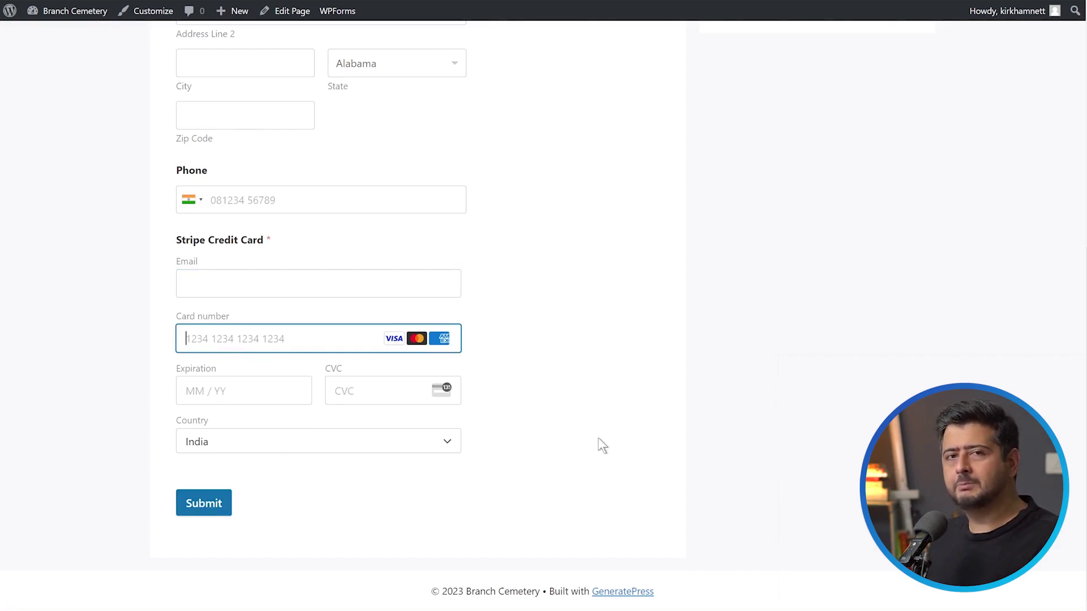
scroll(617, 441, up, 7)
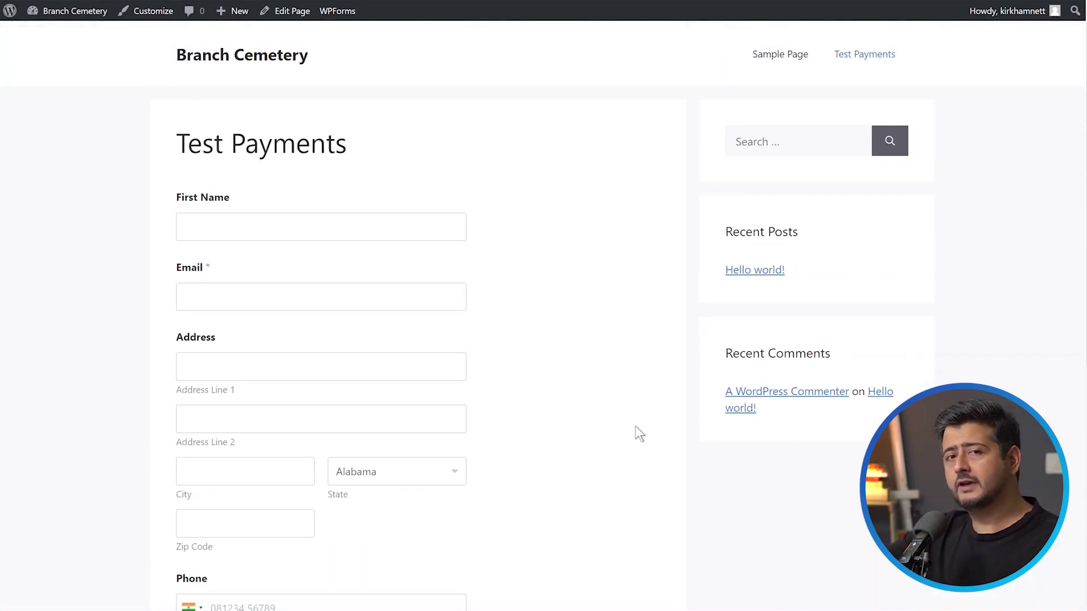